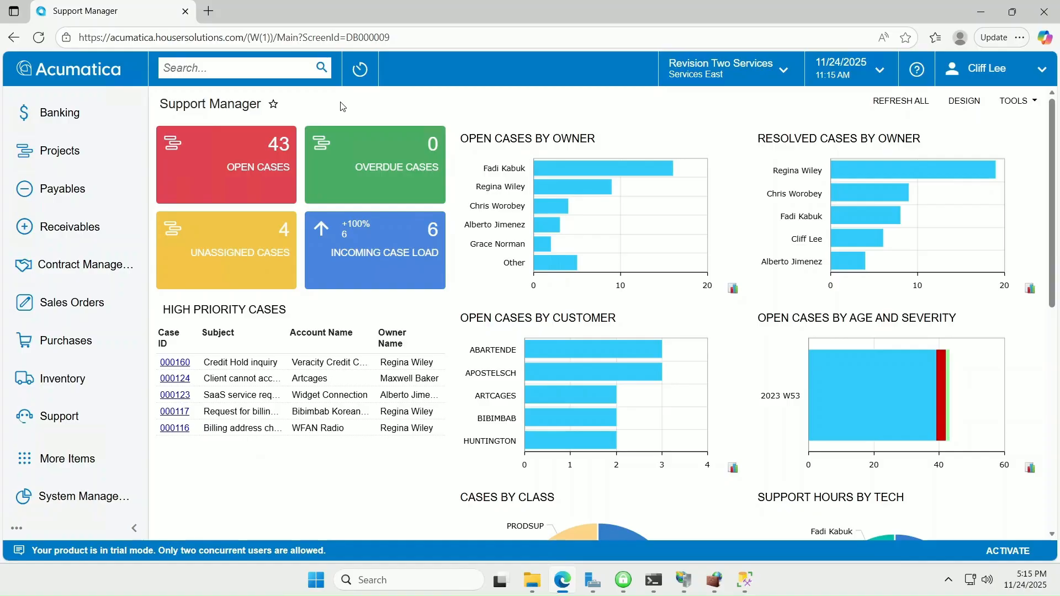
# Step: Look over open case 000149 in the cases list, then return to the dashboard
pyautogui.click(228, 159)
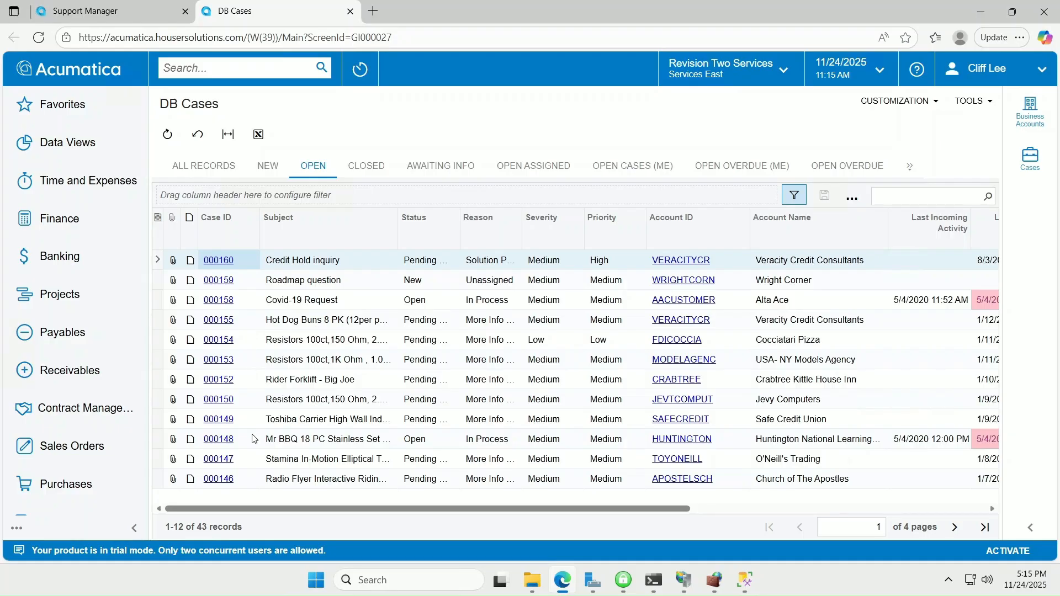
pyautogui.click(215, 421)
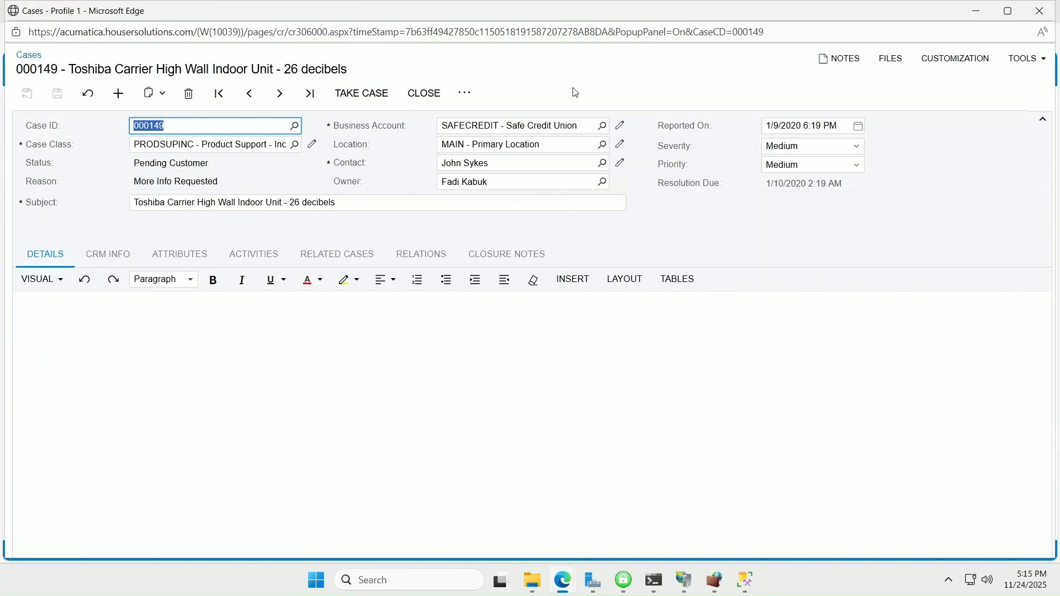
pyautogui.click(1039, 11)
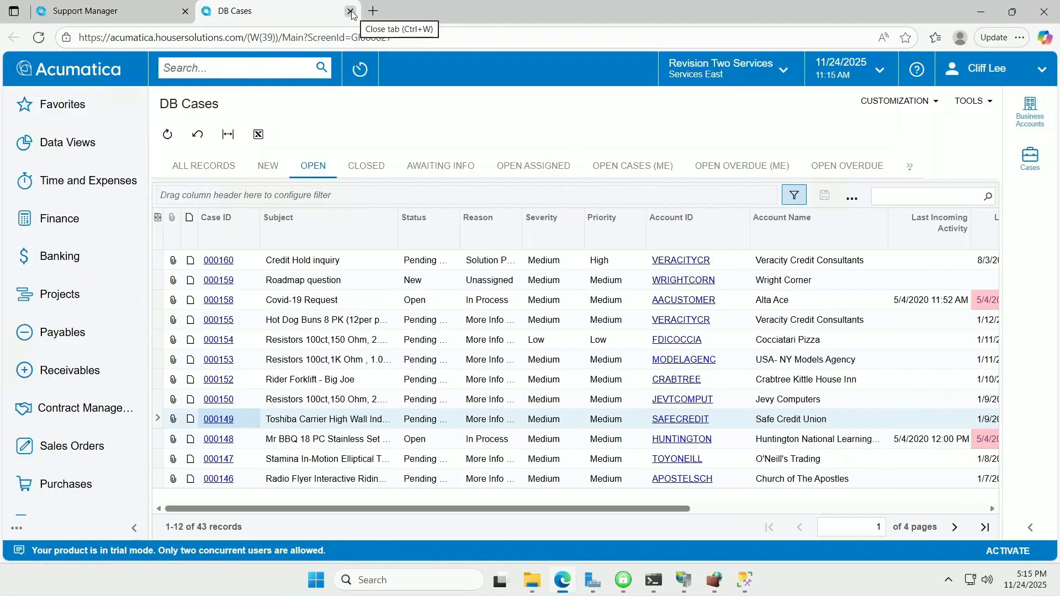
pyautogui.click(351, 11)
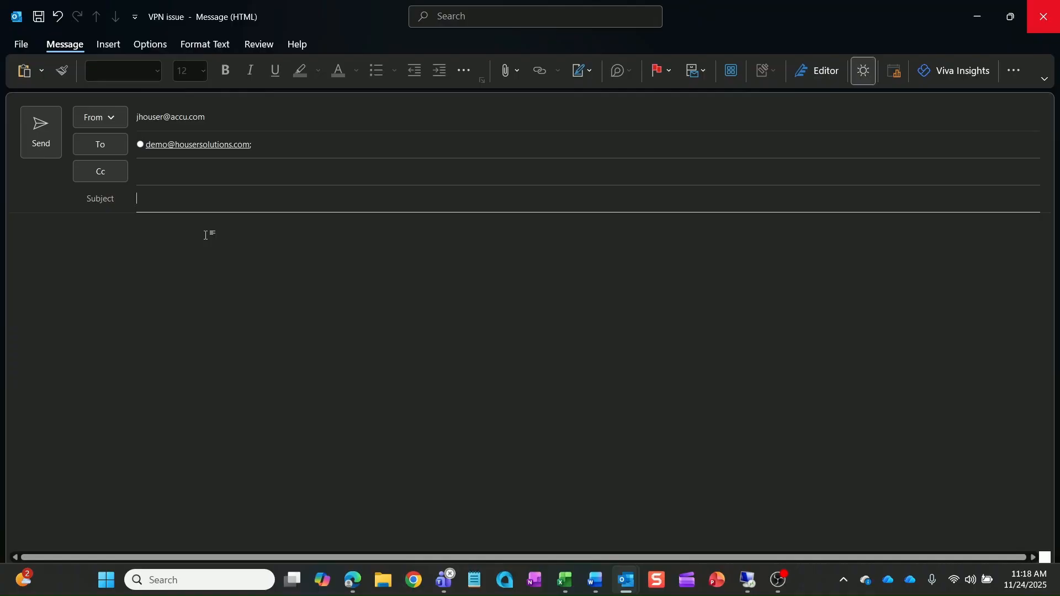
# Step: Write the 'VPN issue' email asking for help with the VPN server error, signed with Thanks and a name
pyautogui.write('VPN issue')
pyautogui.click(127, 224)
pyautogui.write('Hi,  ')
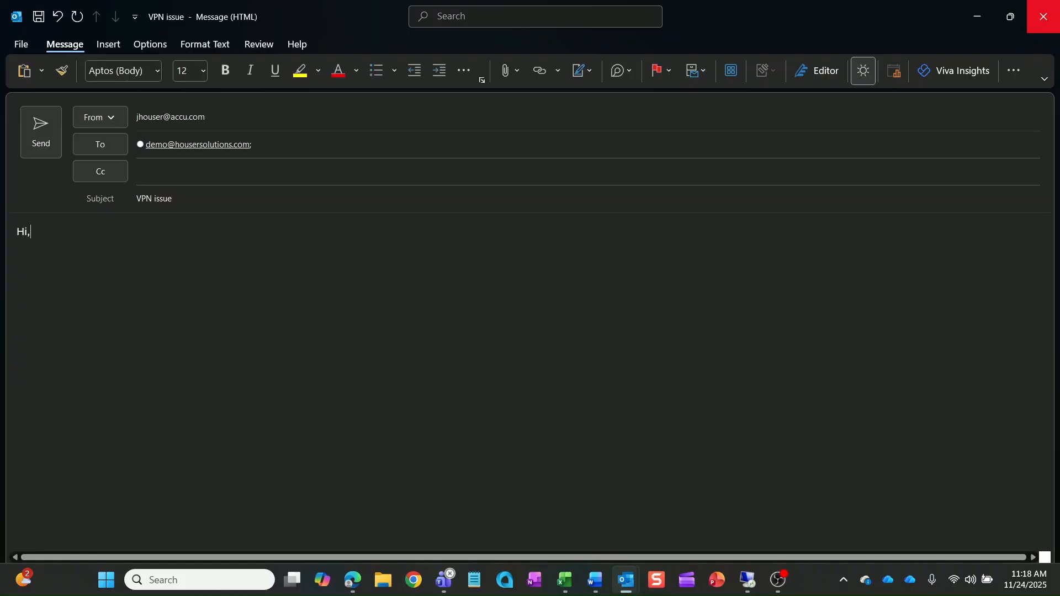
pyautogui.write('I receive an erro')
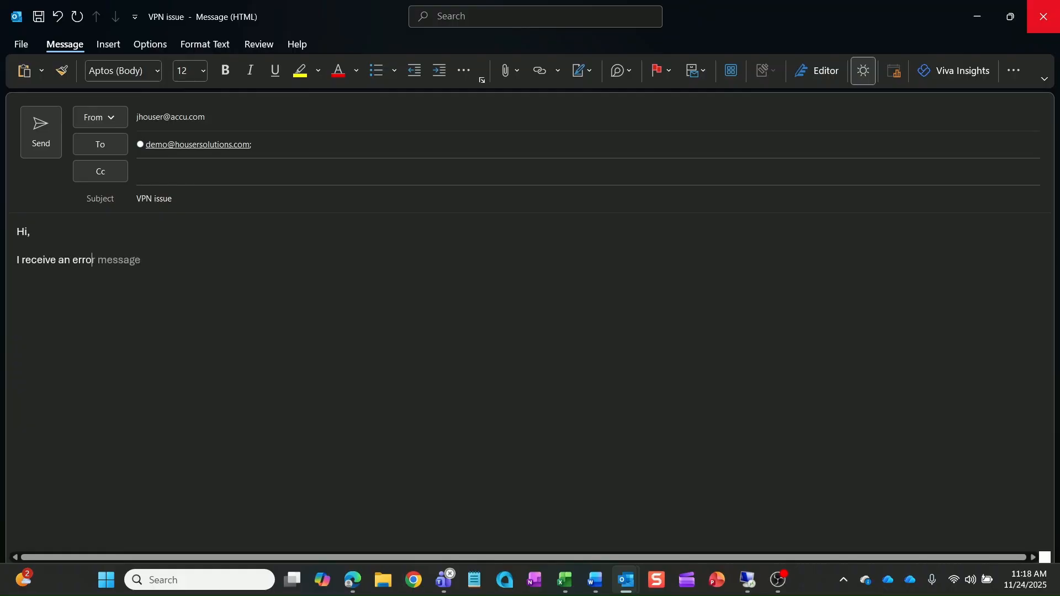
pyautogui.write('r when attempting to VPN to server. Please help.')
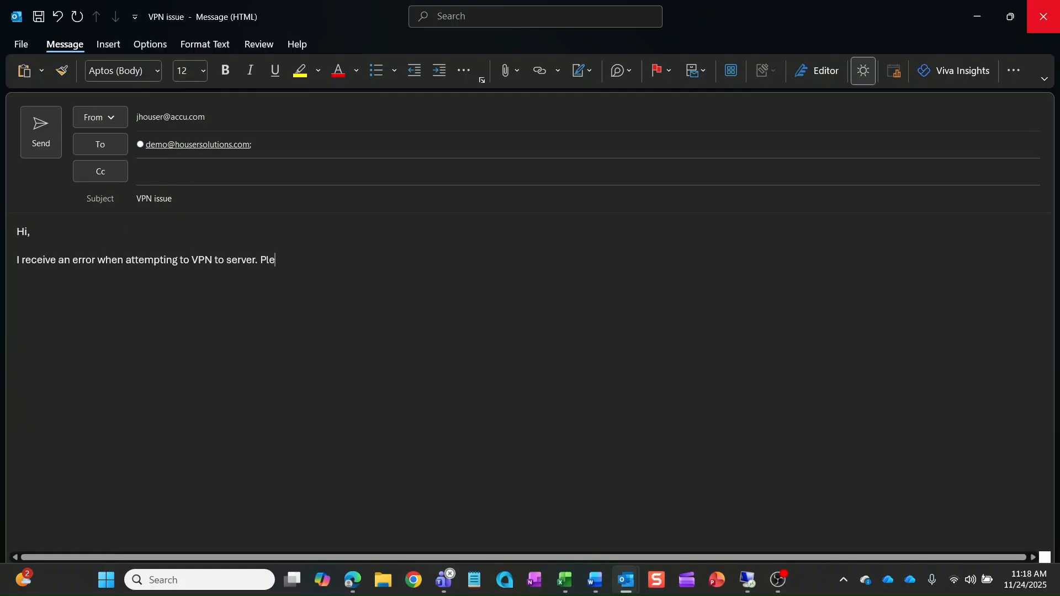
pyautogui.press('Return')
pyautogui.press('Return')
pyautogui.write('Thanks,')
pyautogui.press('Return')
pyautogui.write('Jesse')
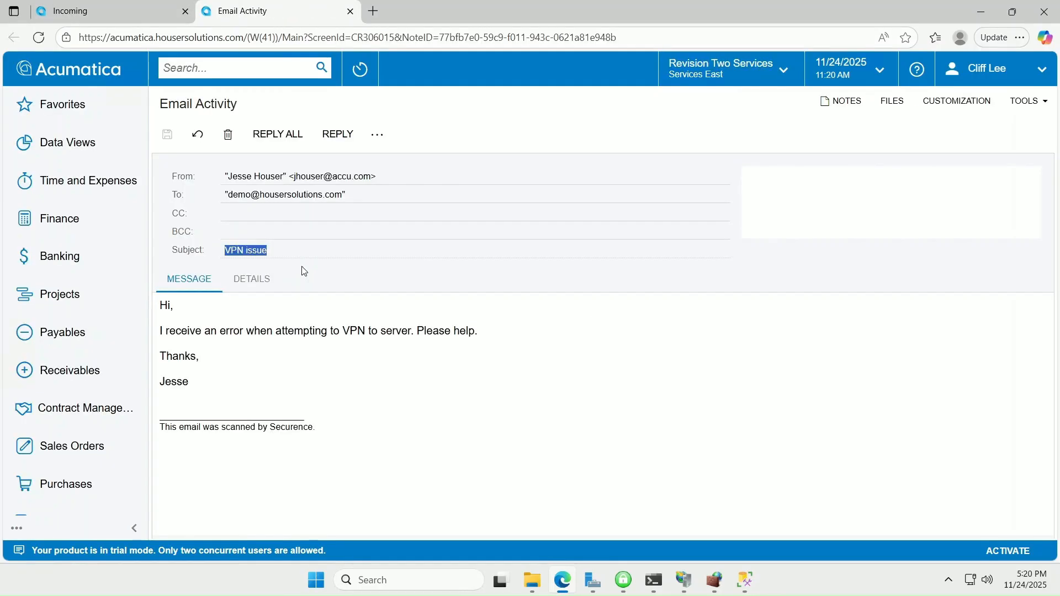
# Step: Create a case from the VPN issue email and review its CRM info
pyautogui.click(380, 138)
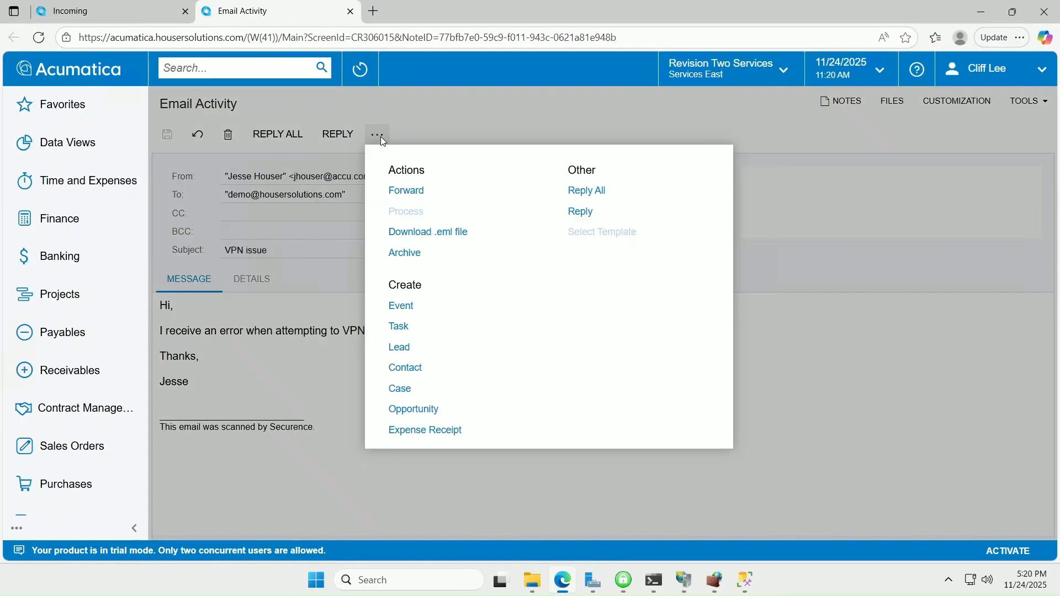
pyautogui.click(425, 388)
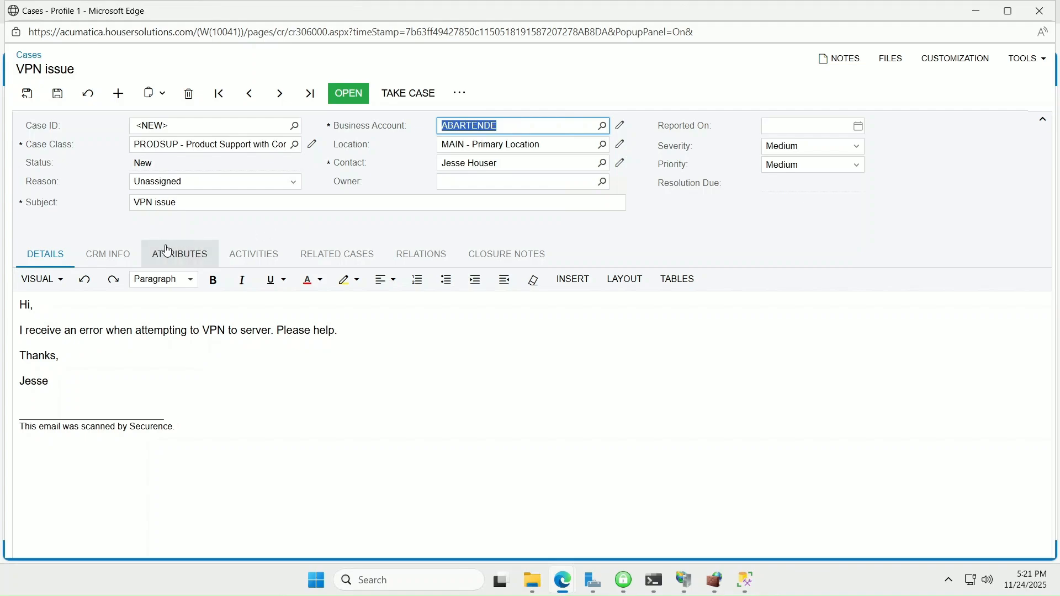
pyautogui.click(116, 262)
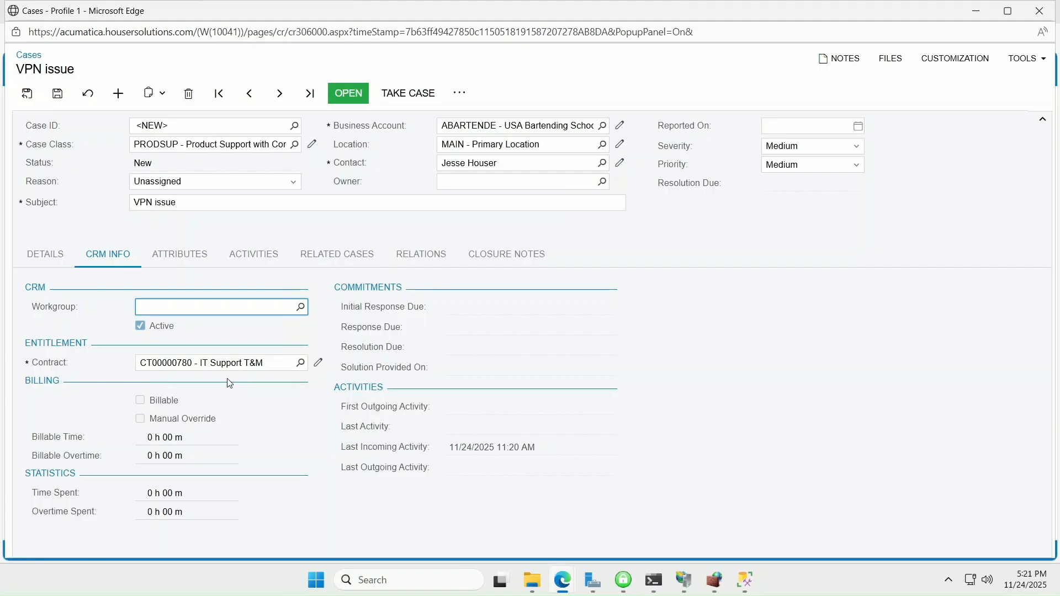
# Step: Take case 000170, set it Open, and show its linked activities
pyautogui.click(408, 93)
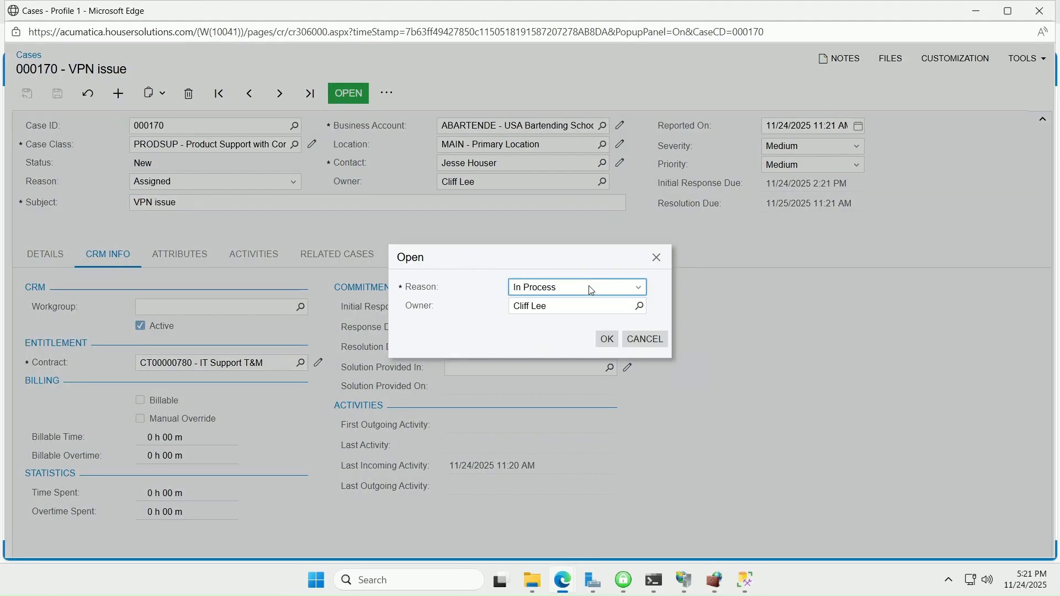
pyautogui.click(605, 336)
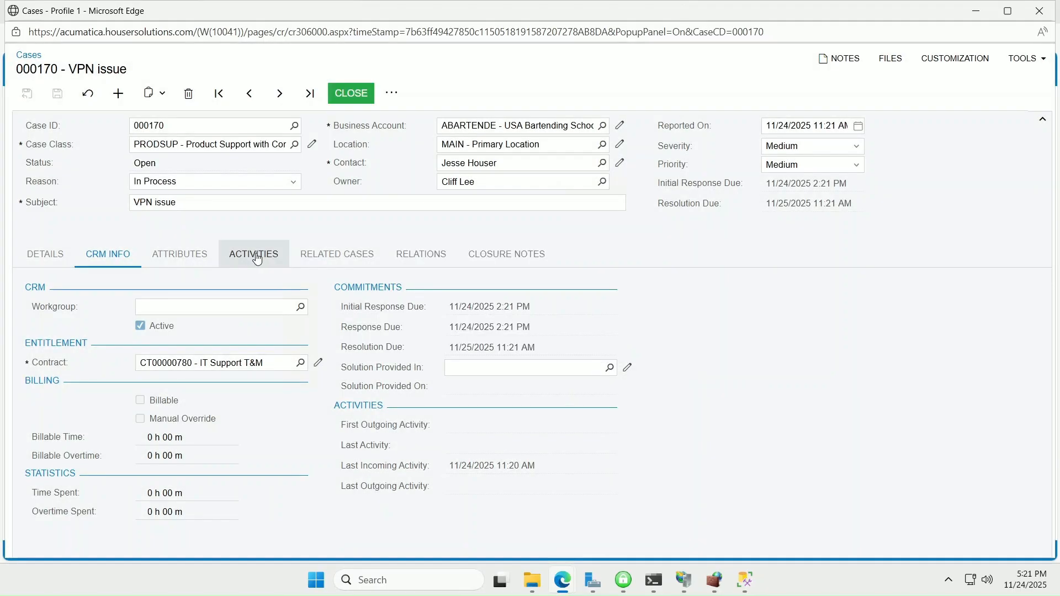
pyautogui.click(257, 258)
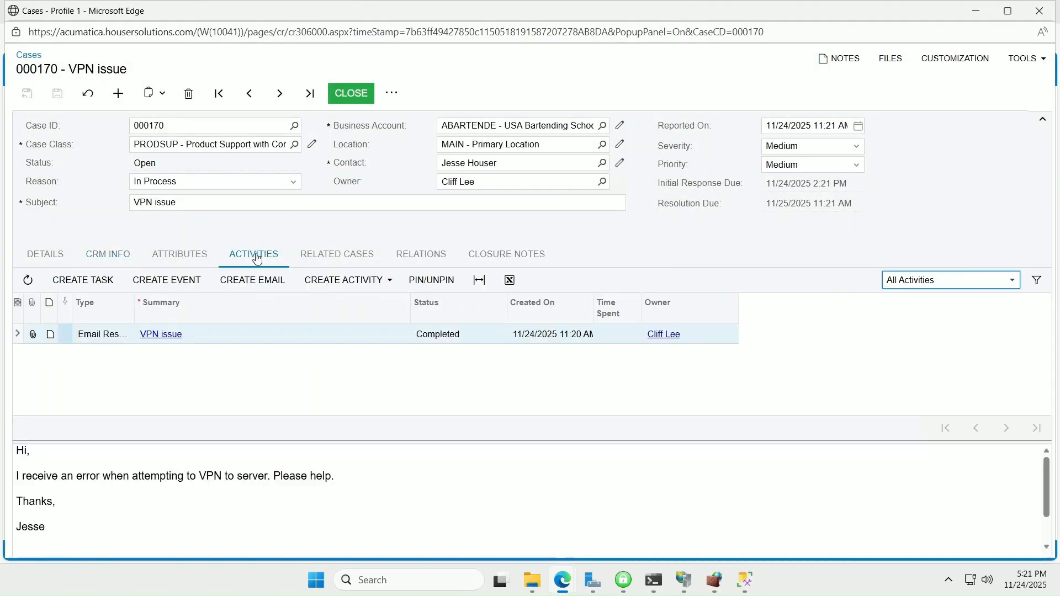
# Step: Draft a case email reply offering immediate help and mentioning a voicemail, signed 'Best,'
pyautogui.click(265, 282)
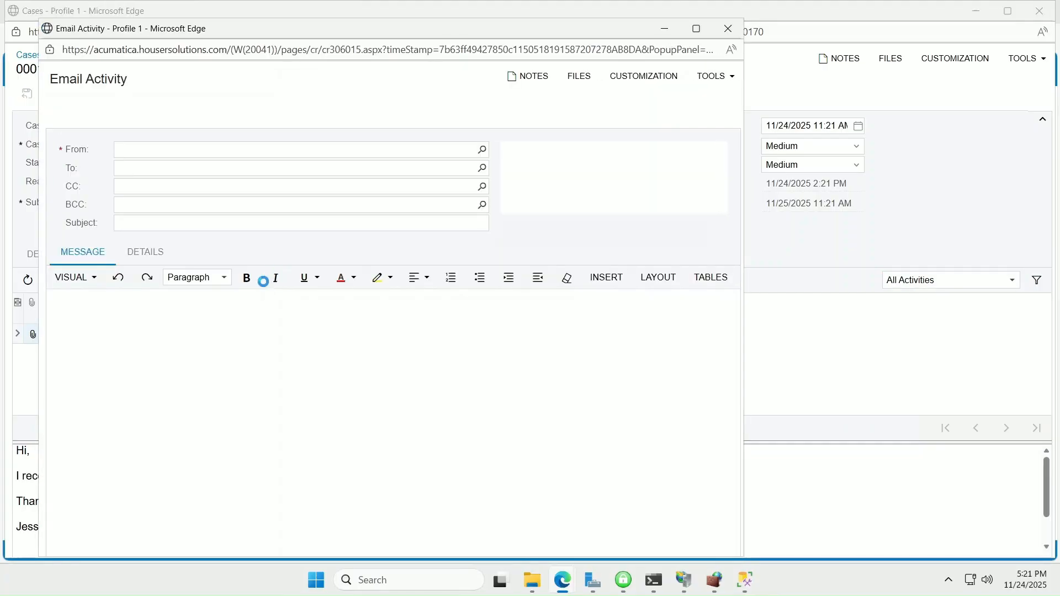
pyautogui.click(75, 302)
pyautogui.write('H')
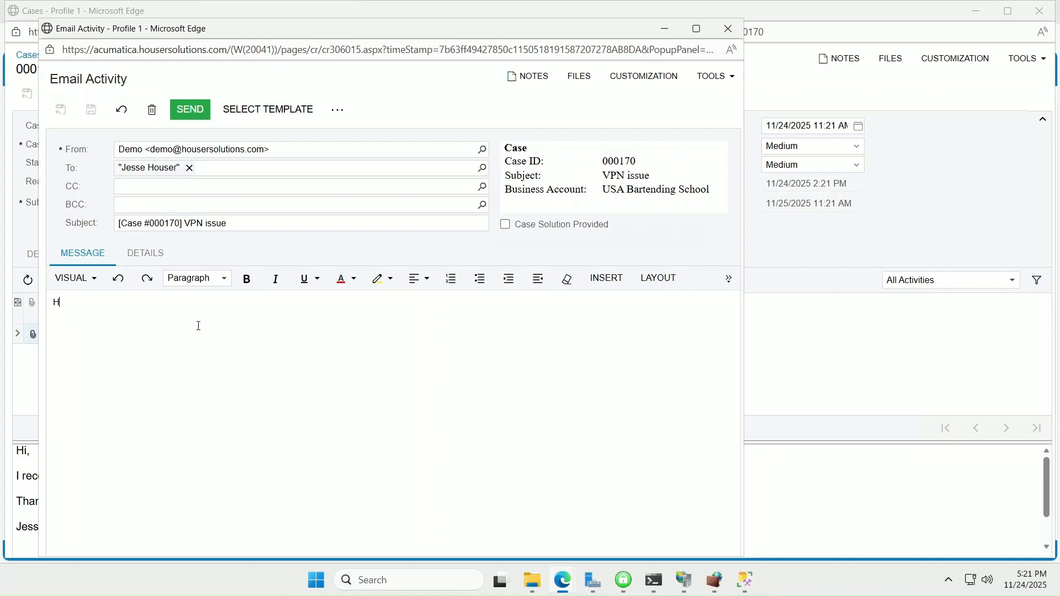
pyautogui.write('i Jesse,')
pyautogui.press('Return')
pyautogui.write('I can help with this')
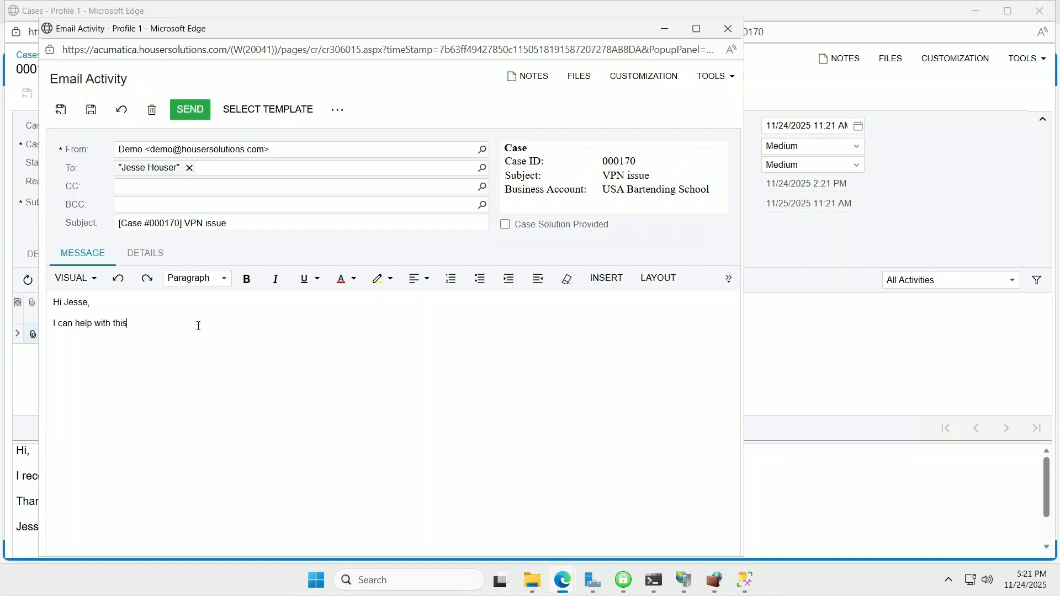
pyautogui.write(' right away. I just left you a voicemail. Please let me know when I can rem')
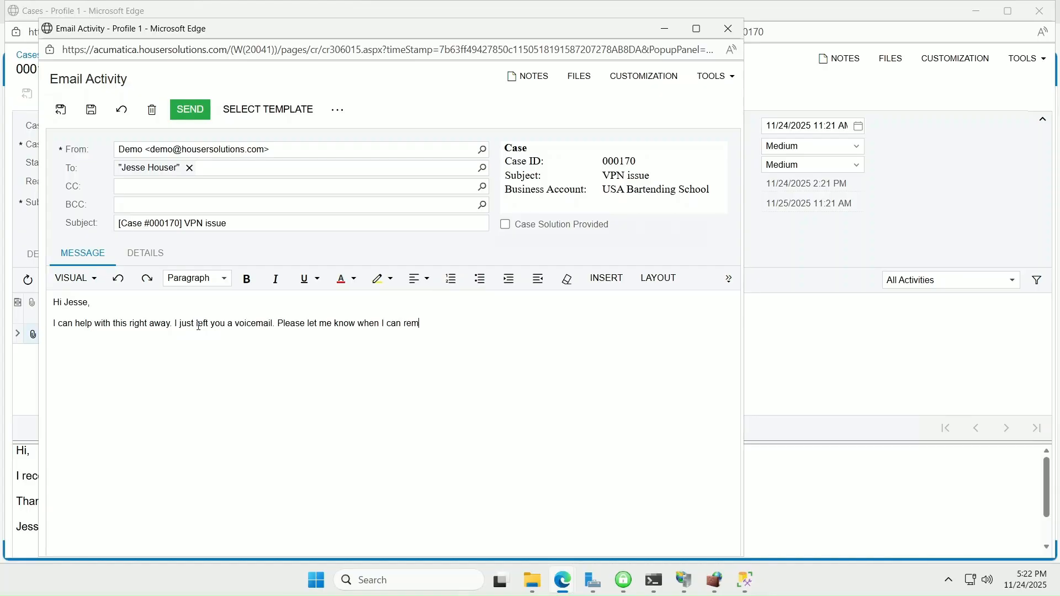
pyautogui.write('ote into your PC to resolve this.')
pyautogui.press('Return')
pyautogui.write('Best,')
pyautogui.press('Return')
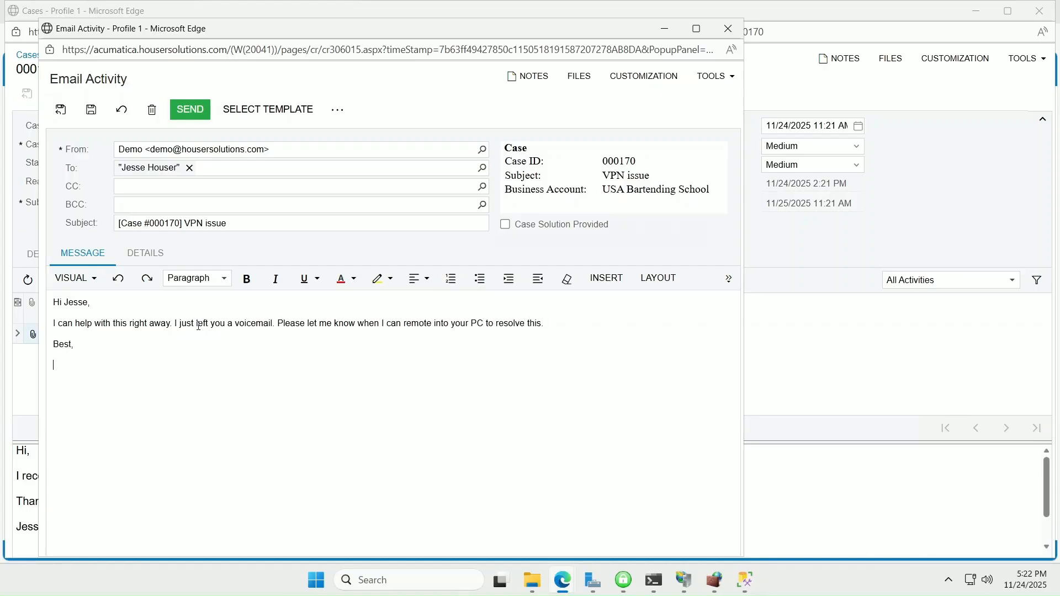
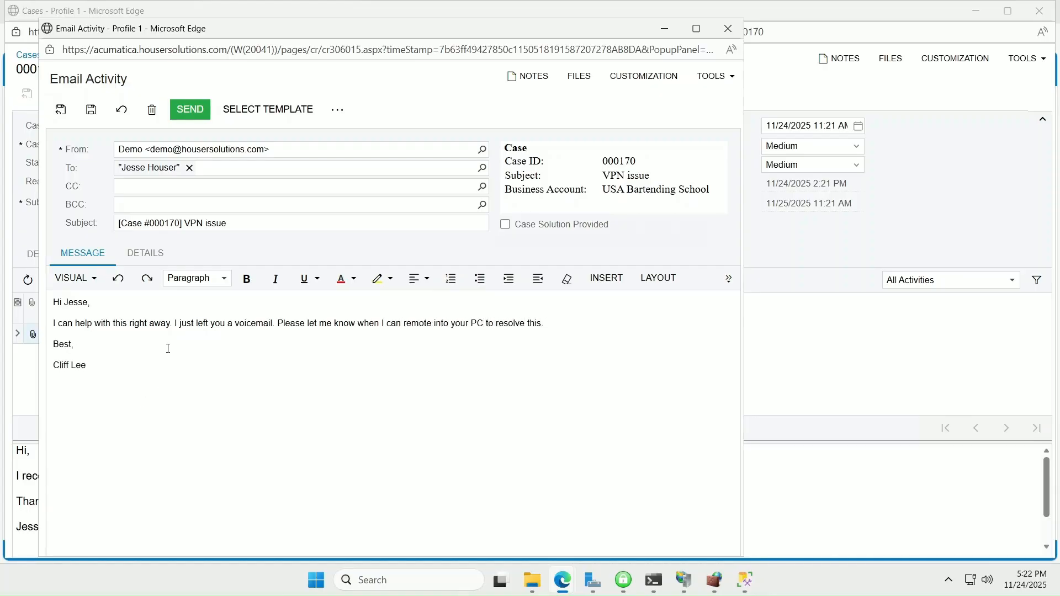
# Step: Track 00:15 of time on the non-project code X and send the reply
pyautogui.click(146, 253)
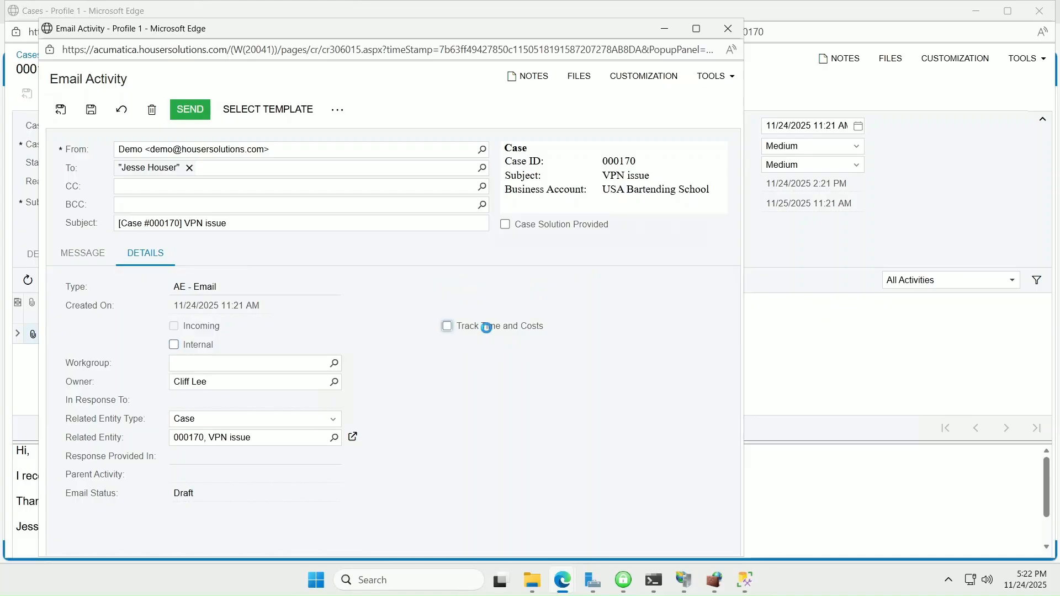
pyautogui.click(486, 326)
pyautogui.click(481, 396)
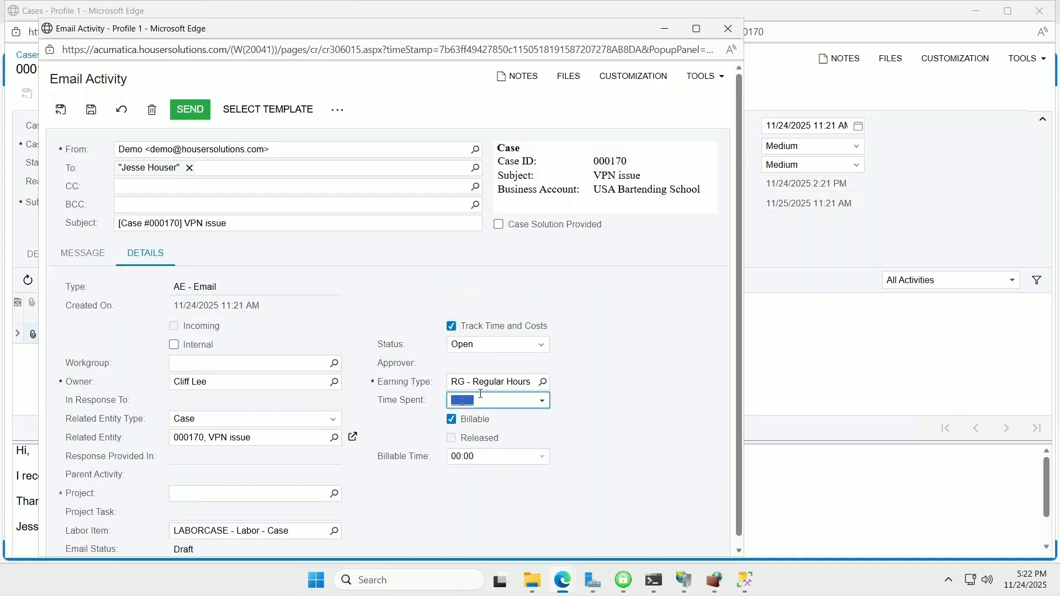
pyautogui.write('0015')
pyautogui.click(199, 495)
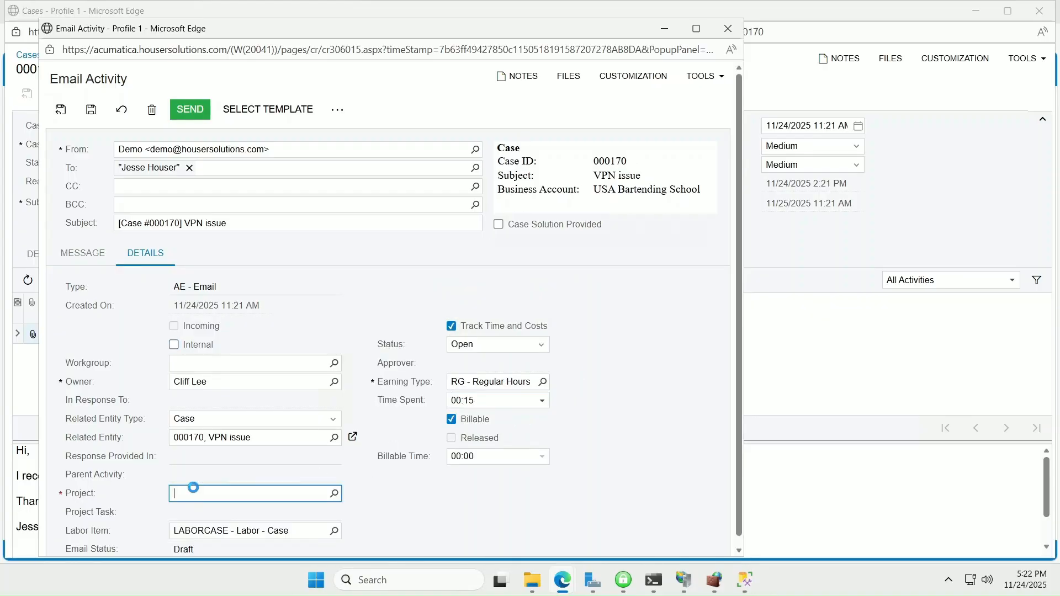
pyautogui.click(454, 507)
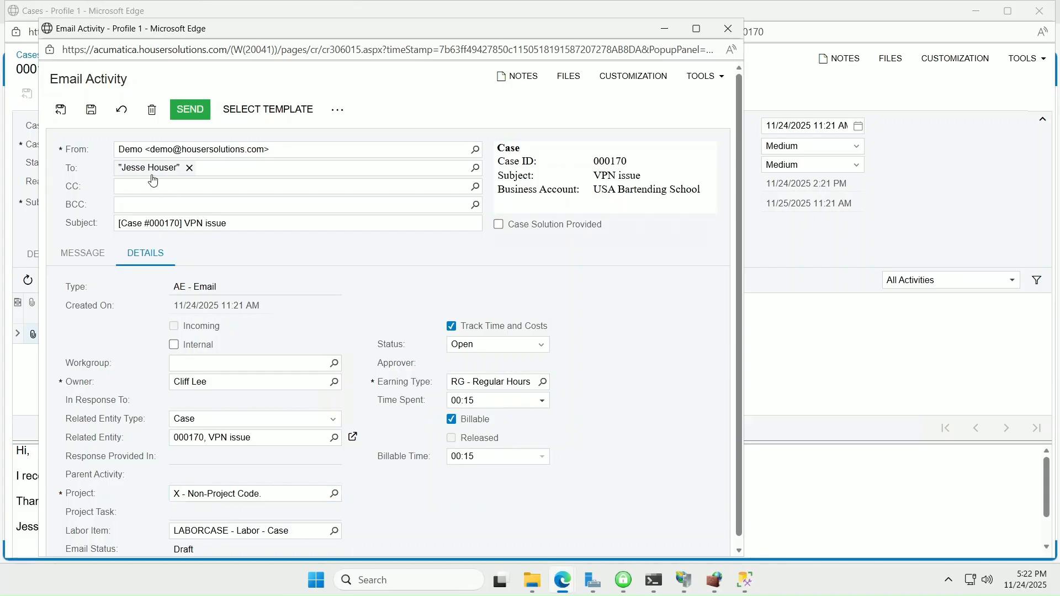
pyautogui.click(190, 110)
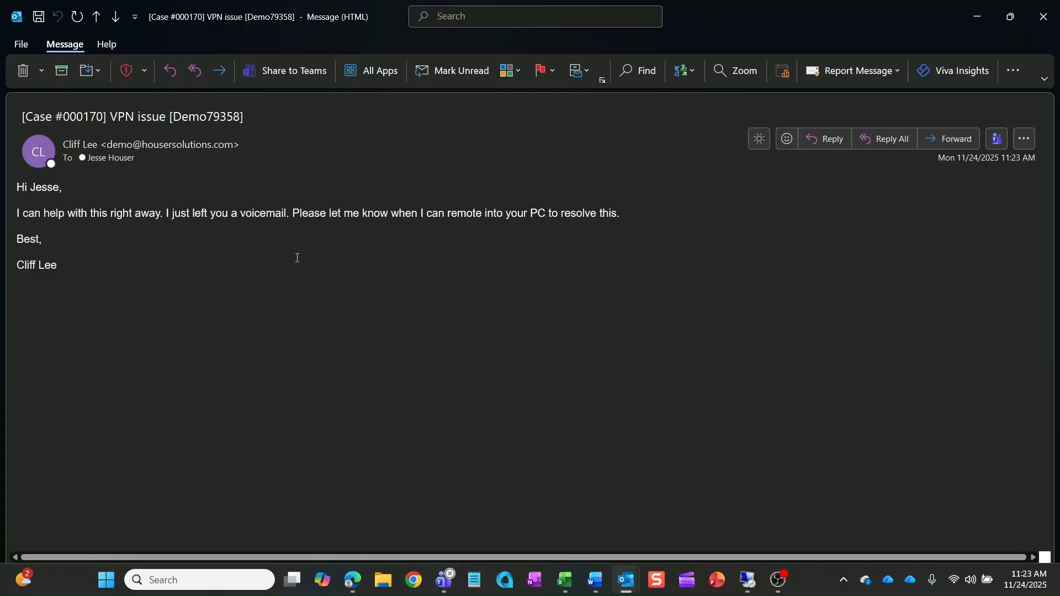
# Step: Reply all to the case email saying 'I'm back at my desk. Now is fine.' with a signature
pyautogui.click(194, 70)
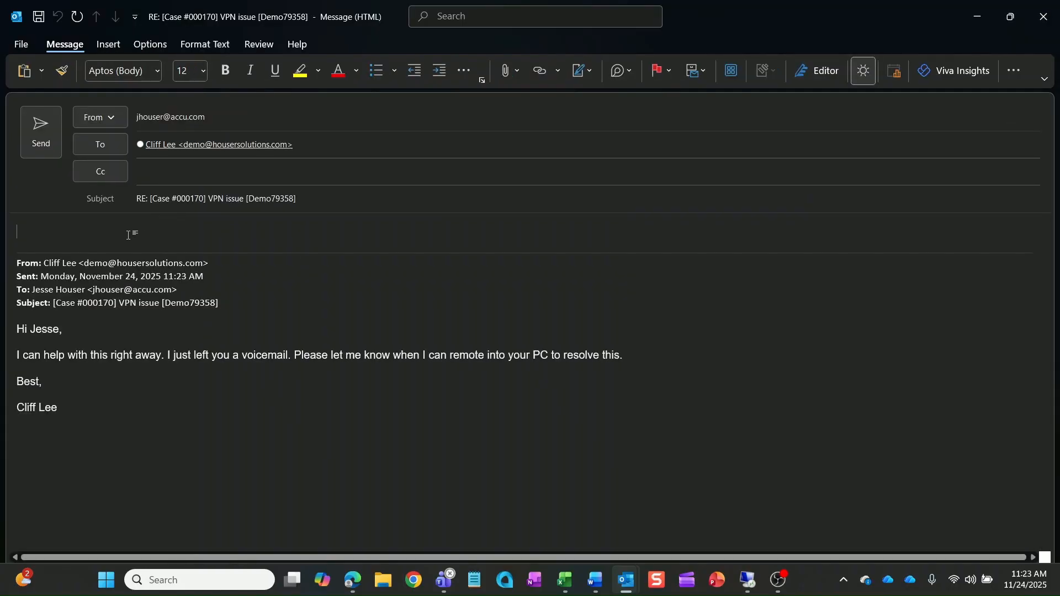
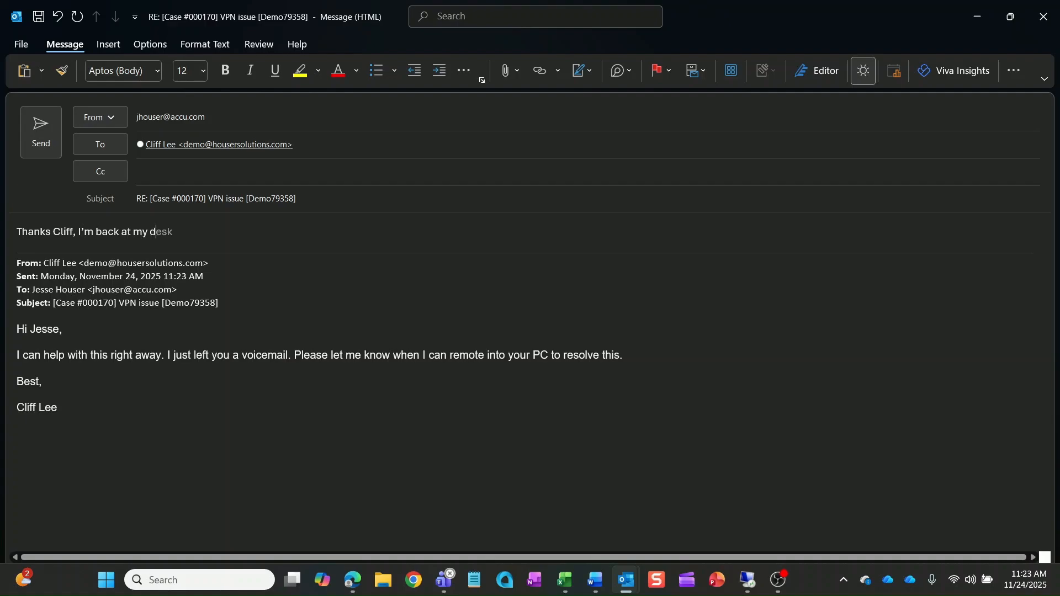
pyautogui.press('Return')
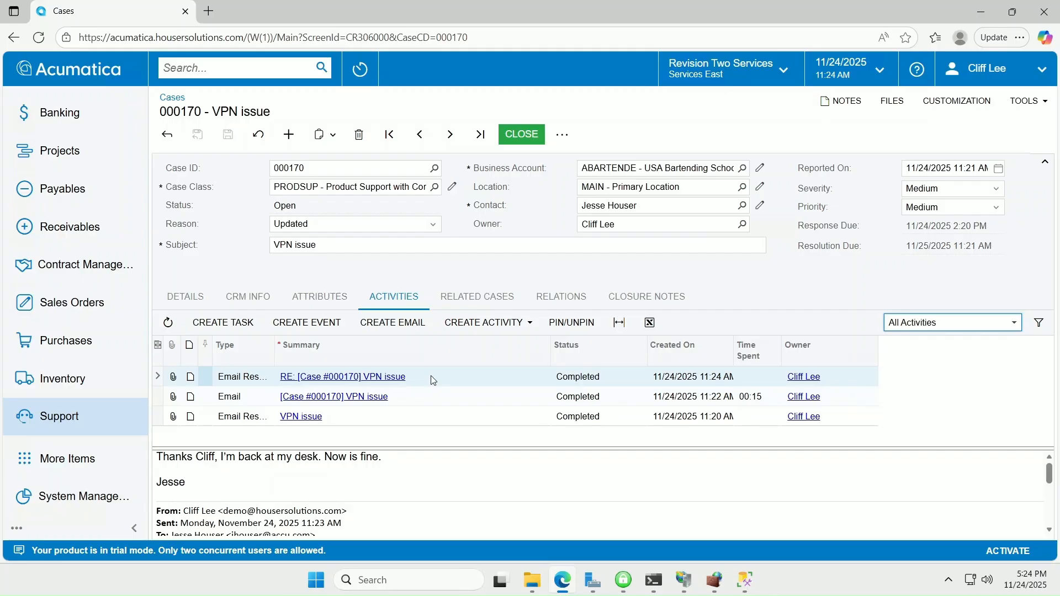
# Step: Create a work item summarizing the remote VPN reinstall session, marked as the case solution
pyautogui.click(484, 323)
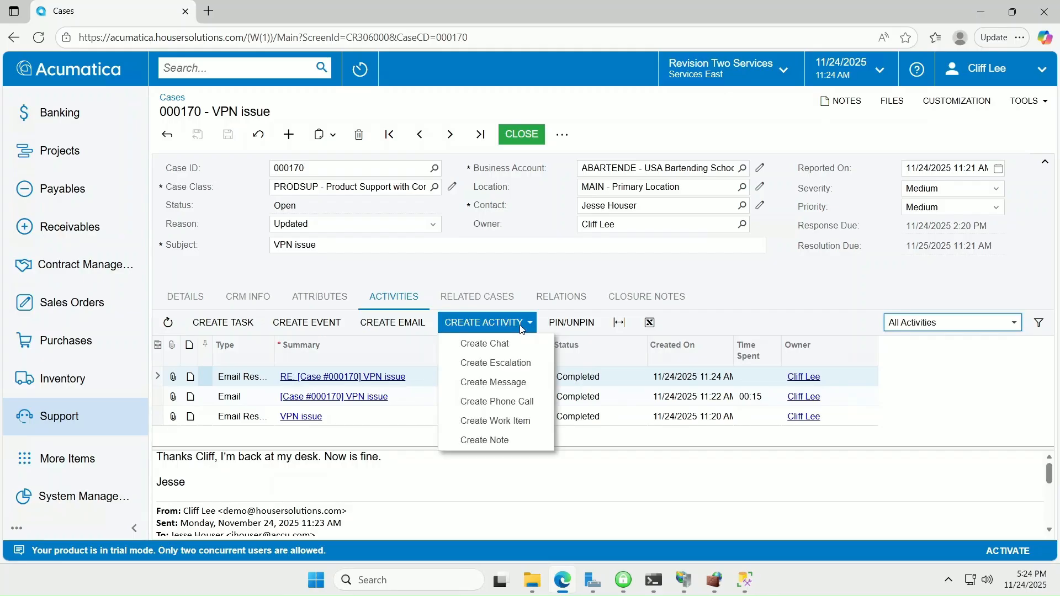
pyautogui.click(515, 420)
pyautogui.write('Remot')
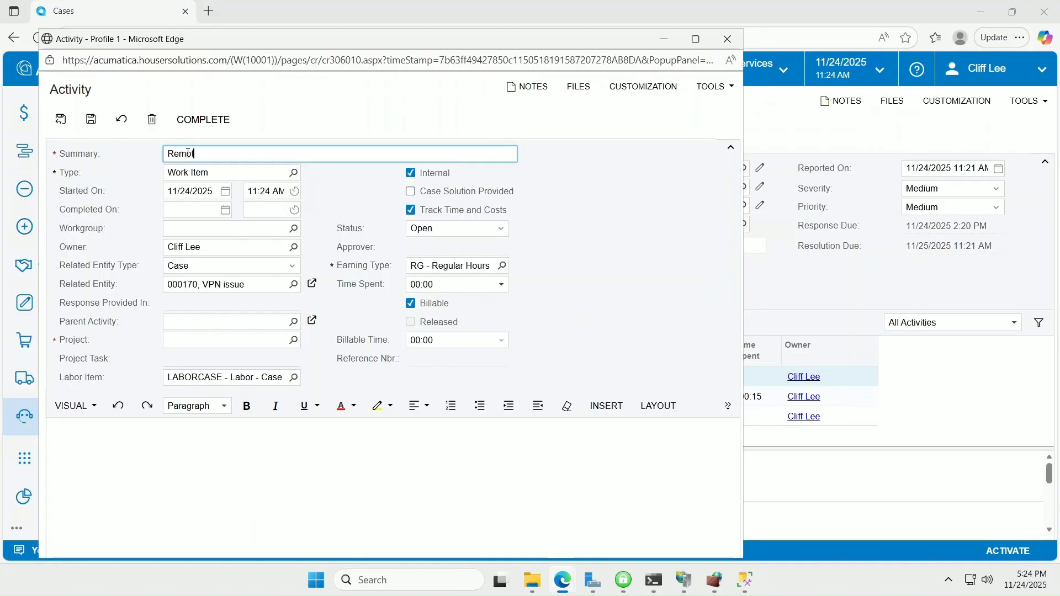
pyautogui.write('e session with Jesse: Installed new version of V')
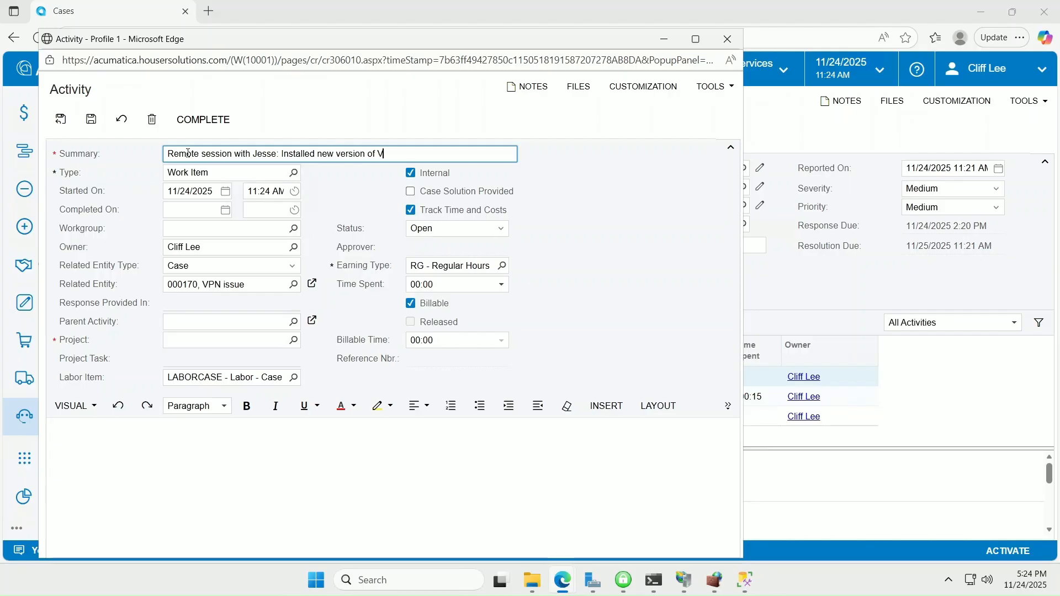
pyautogui.write('PN and confirmed connection')
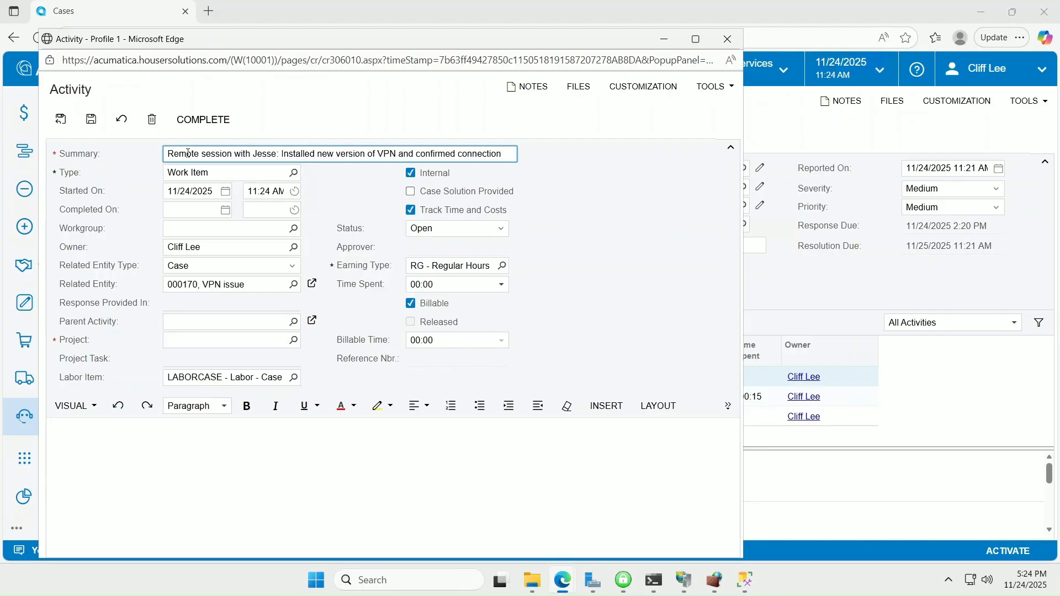
pyautogui.click(412, 192)
# Step: Log 00:30 time on project X, save, and complete the work item
pyautogui.click(426, 286)
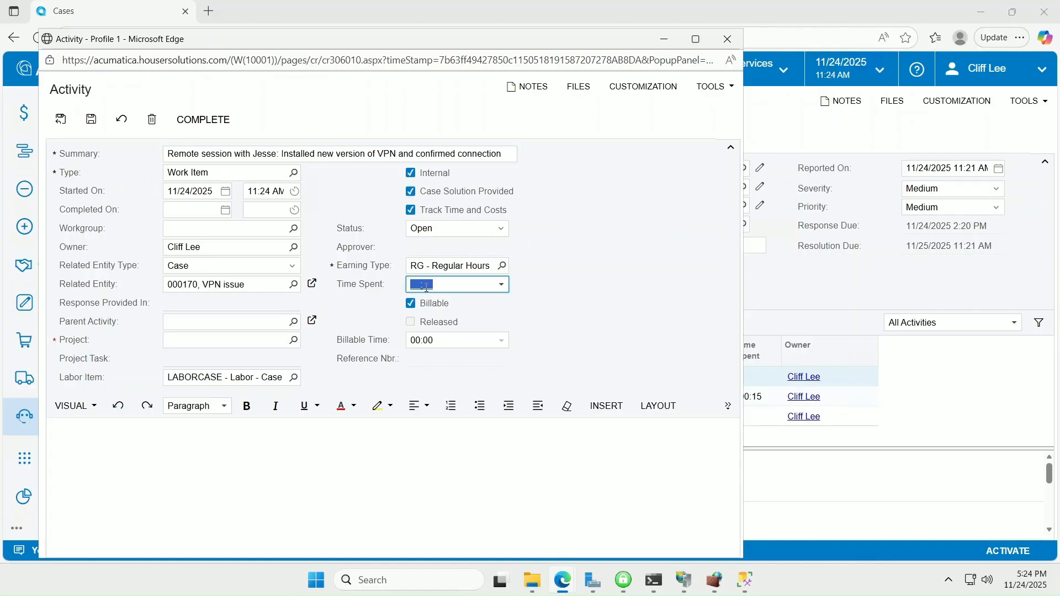
pyautogui.write('00:30')
pyautogui.click(192, 335)
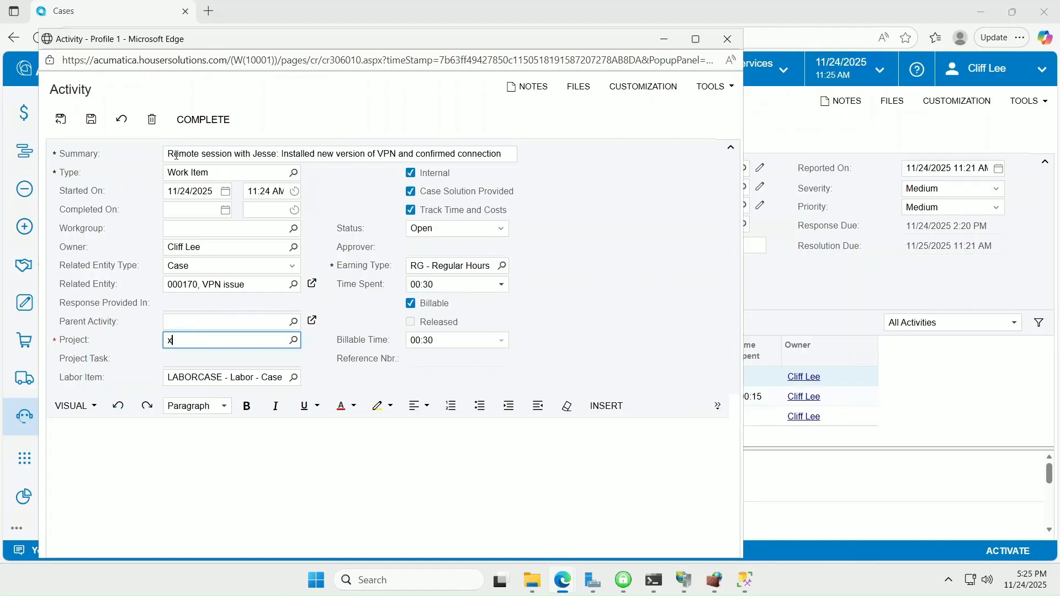
pyautogui.click(91, 120)
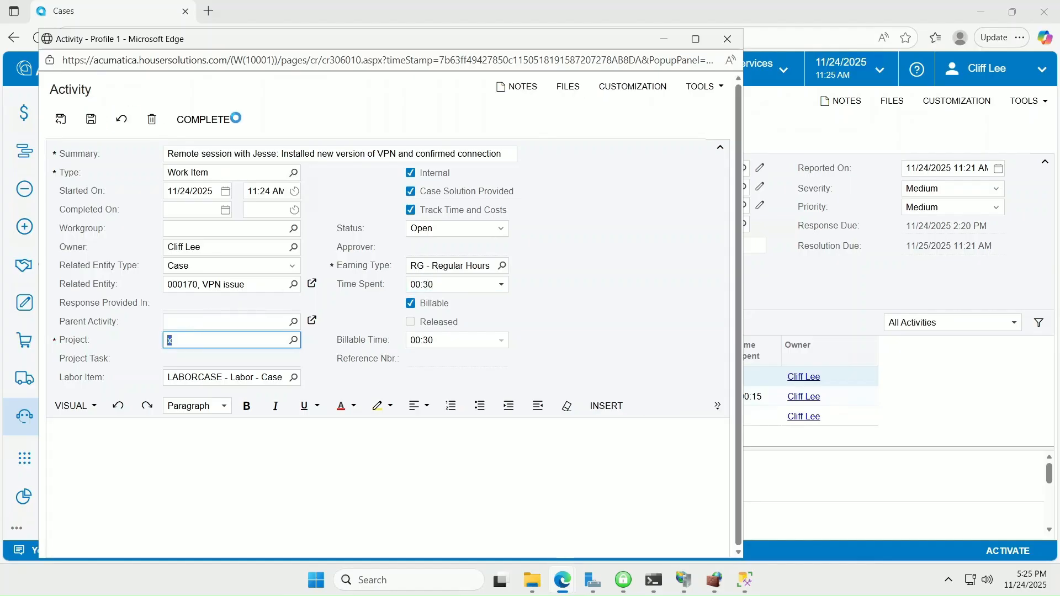
pyautogui.click(208, 123)
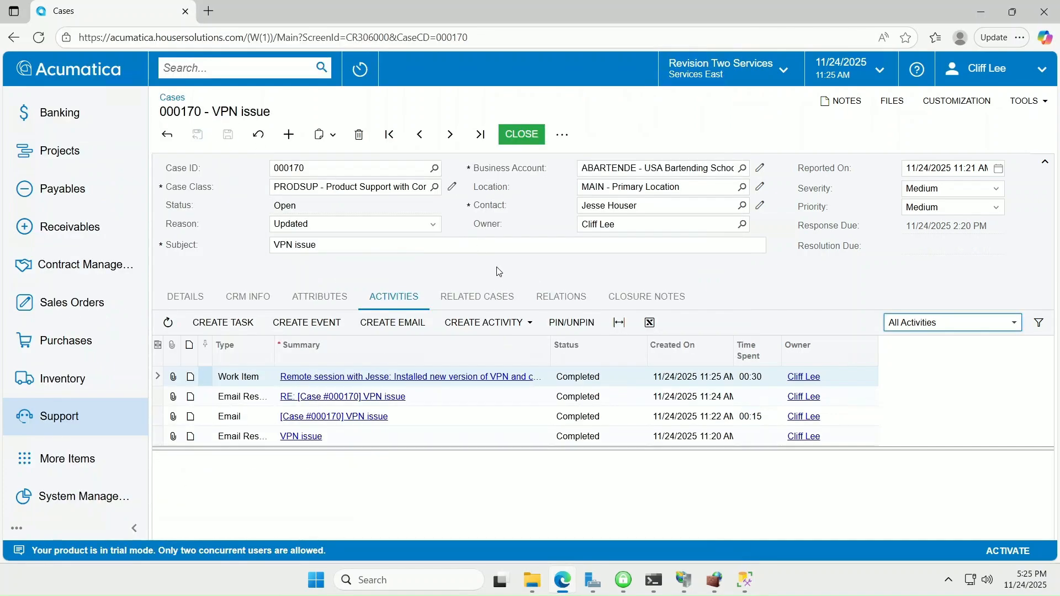
# Step: Close case 000170 with reason Resolved and the work item as the solution
pyautogui.click(522, 137)
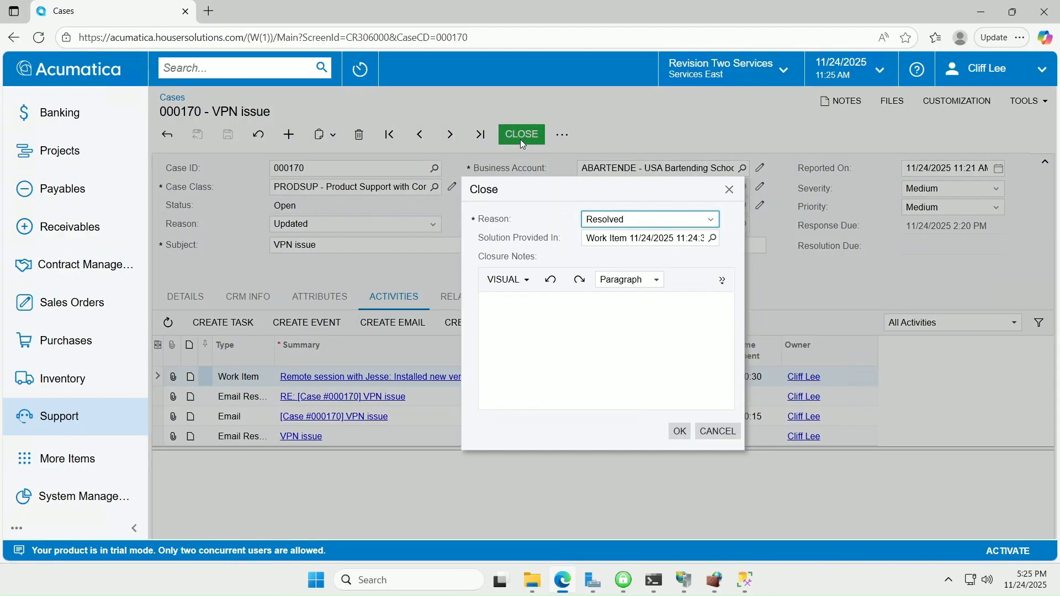
pyautogui.click(496, 305)
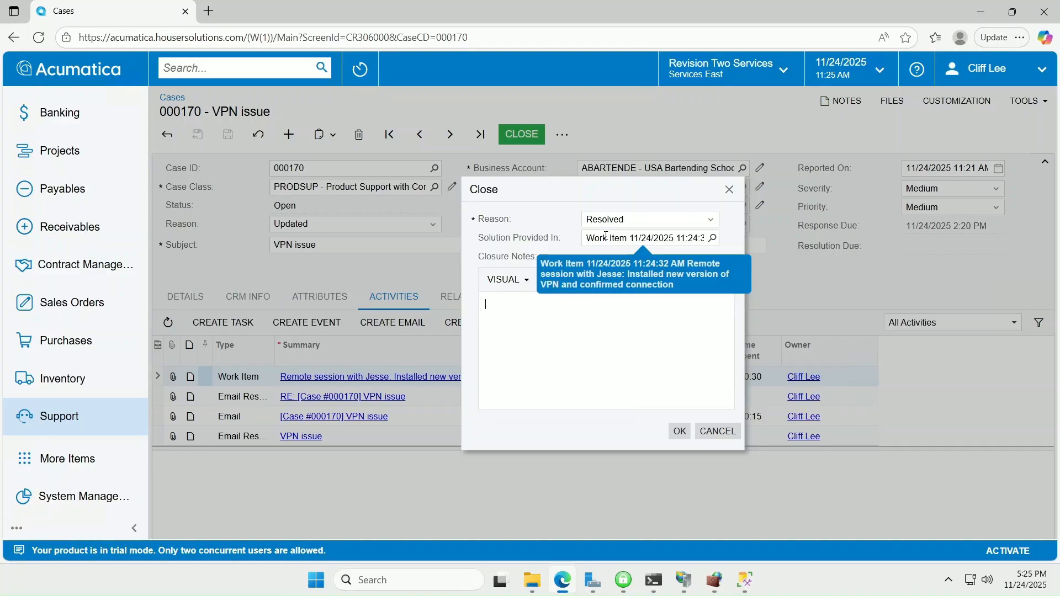
pyautogui.click(683, 434)
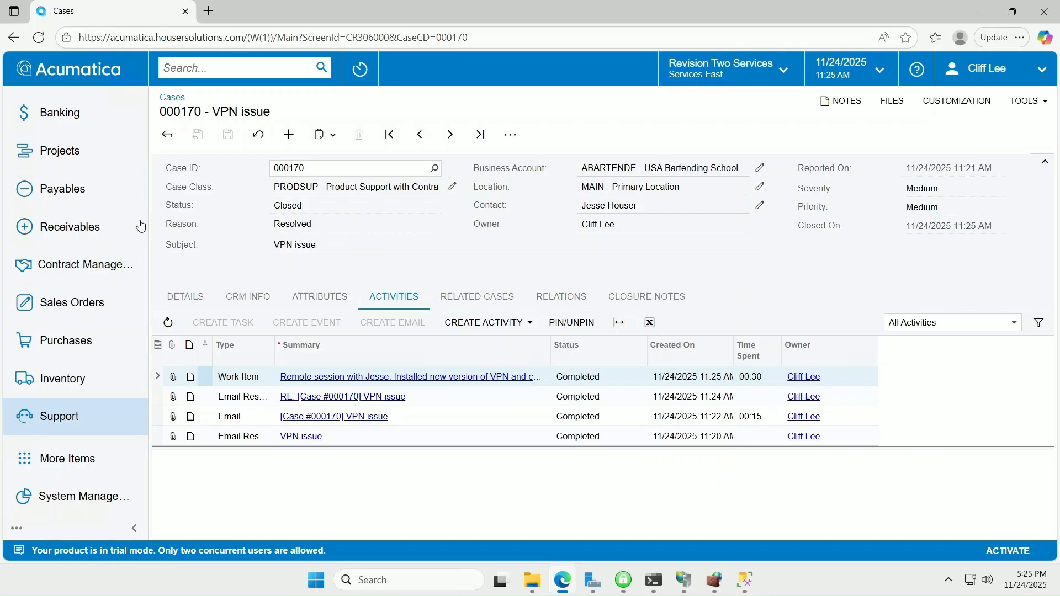
# Step: Release the two 11/24/2025 time activities (00:30 and 00:15) in Release Time Activities
pyautogui.scroll(3, 75, 260)
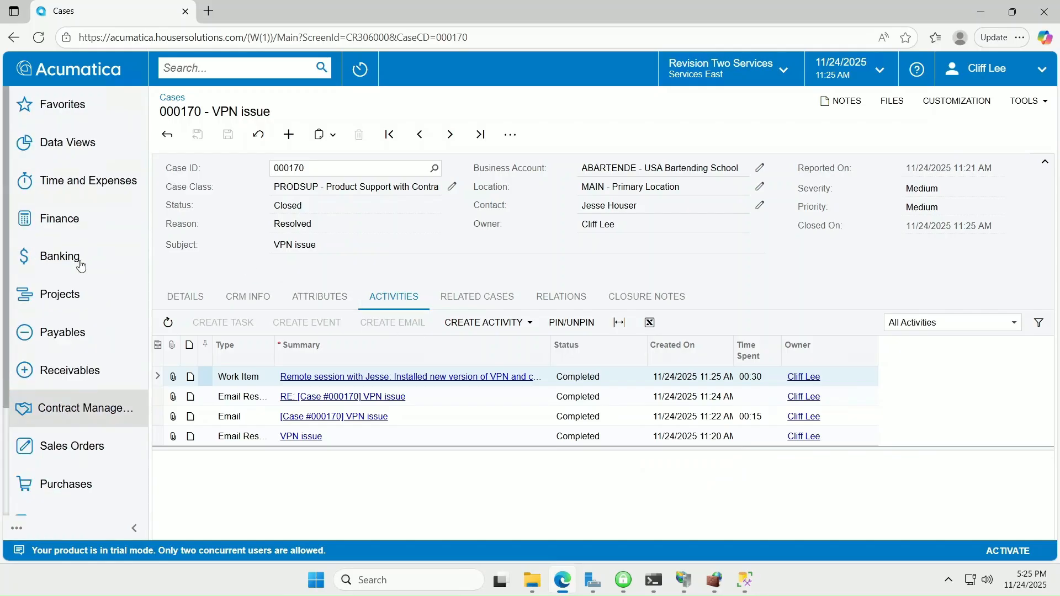
pyautogui.click(67, 182)
pyautogui.click(478, 347)
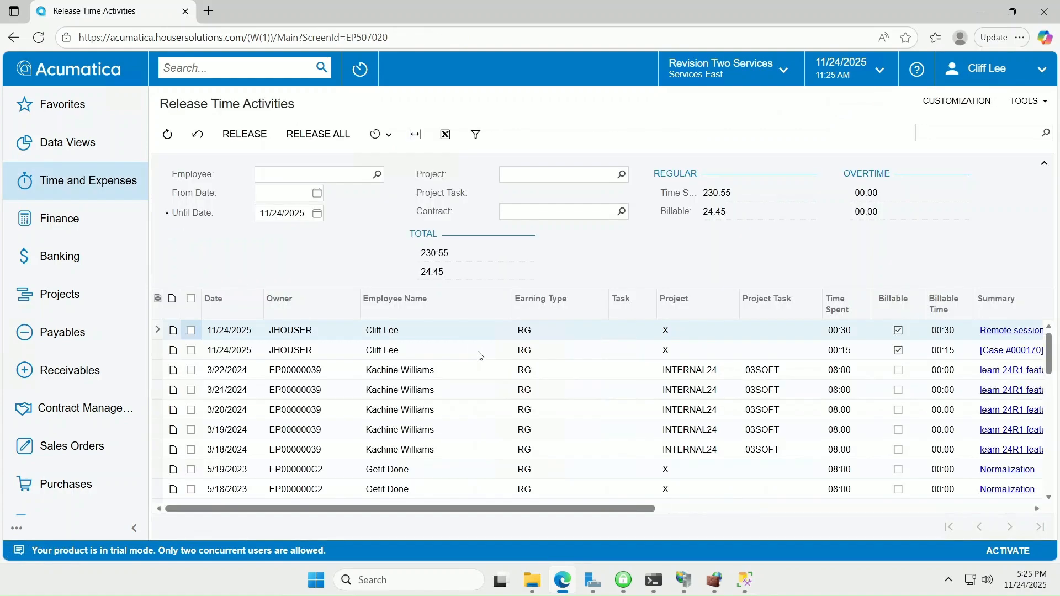
pyautogui.click(191, 331)
pyautogui.click(191, 350)
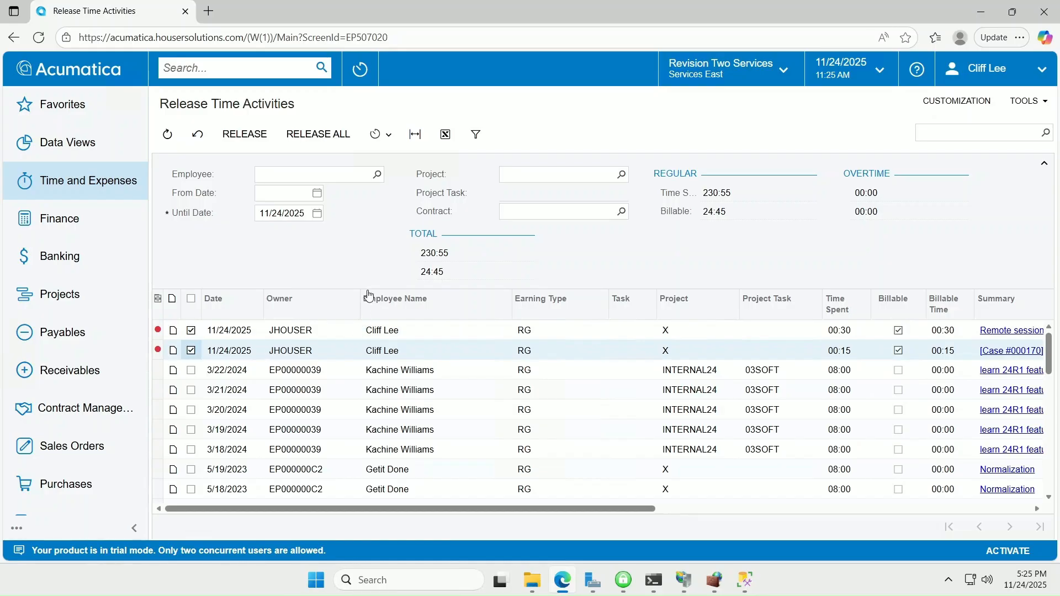
pyautogui.click(245, 138)
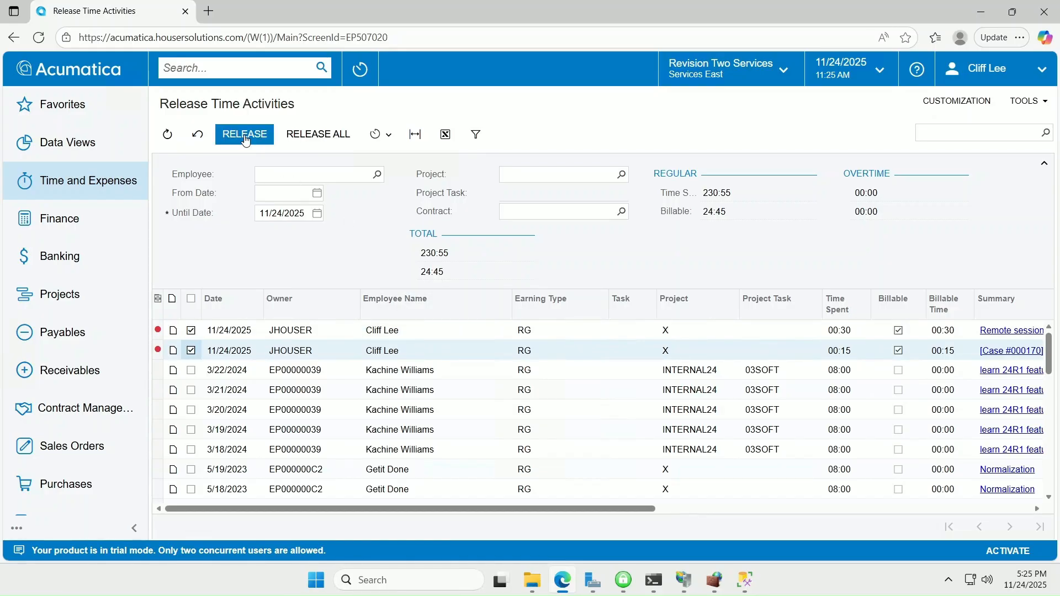
pyautogui.click(245, 138)
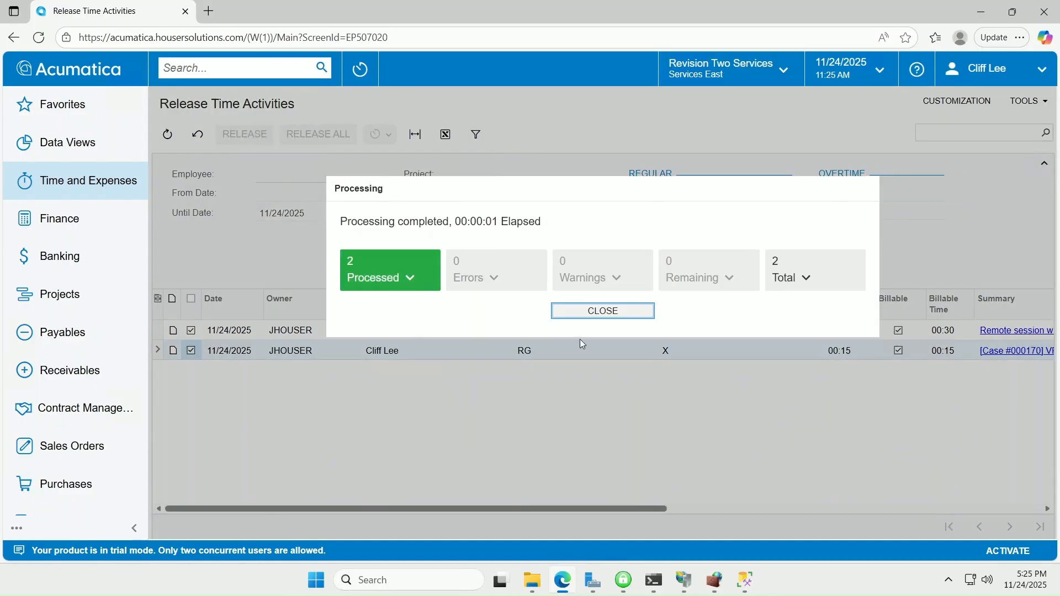
pyautogui.click(596, 311)
# Step: Run billing on contract CT00000780 as of 11/24/2025 and open resulting invoice AR015069
pyautogui.click(66, 401)
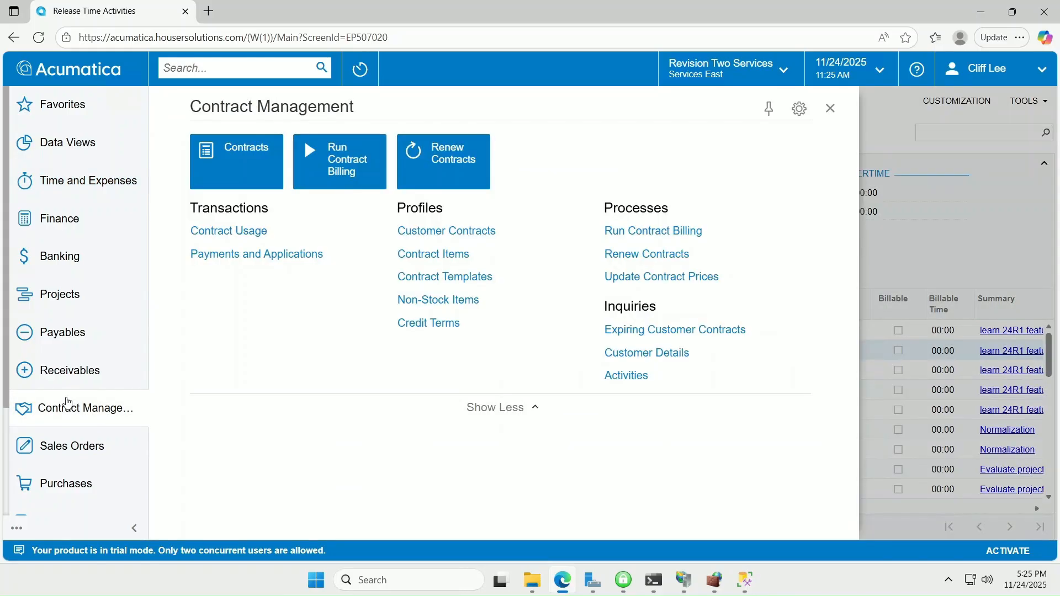
pyautogui.click(475, 231)
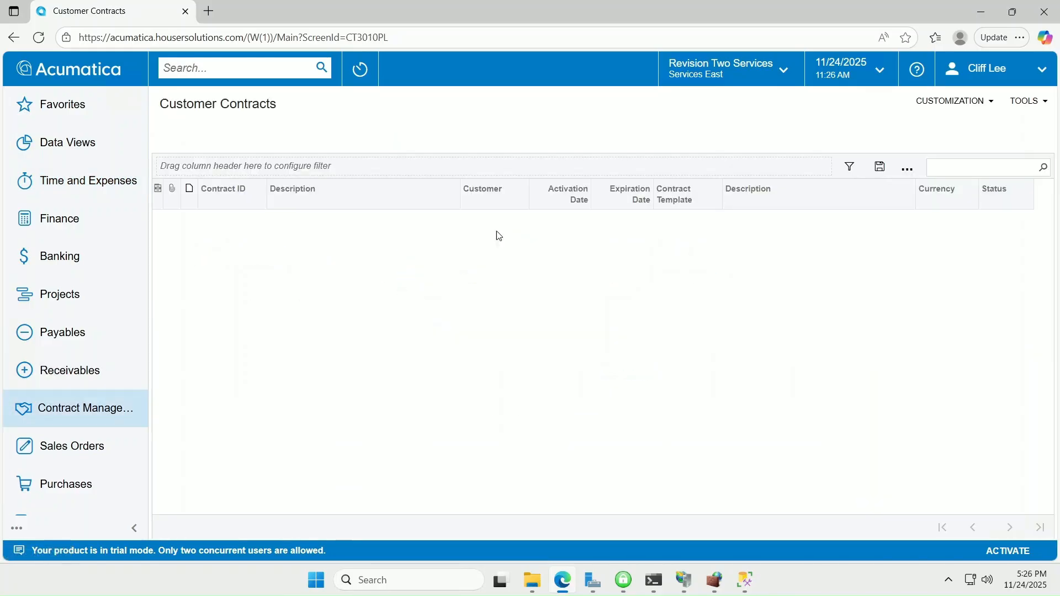
pyautogui.click(228, 222)
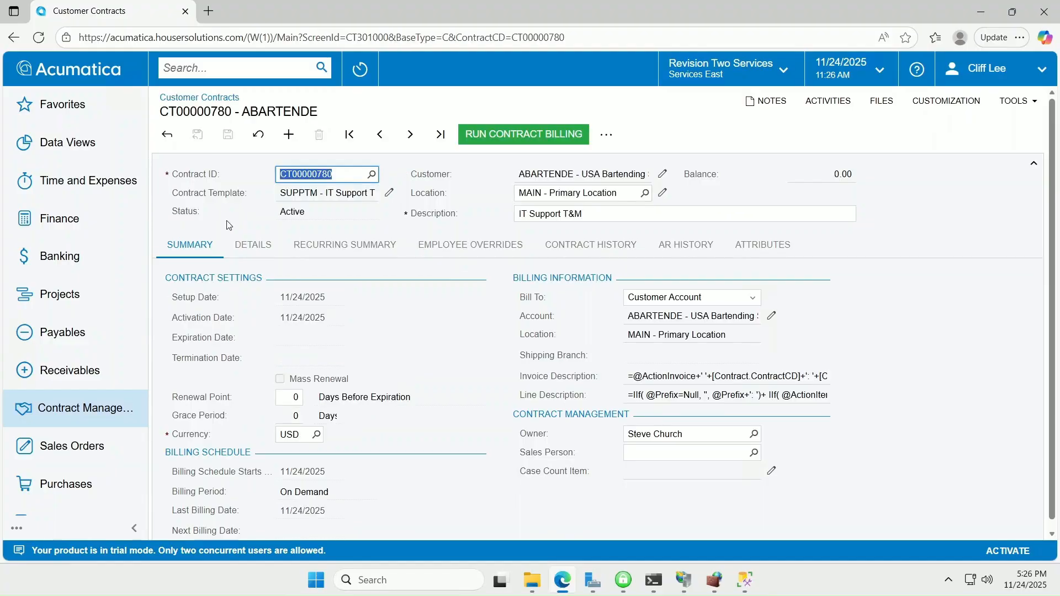
pyautogui.click(523, 135)
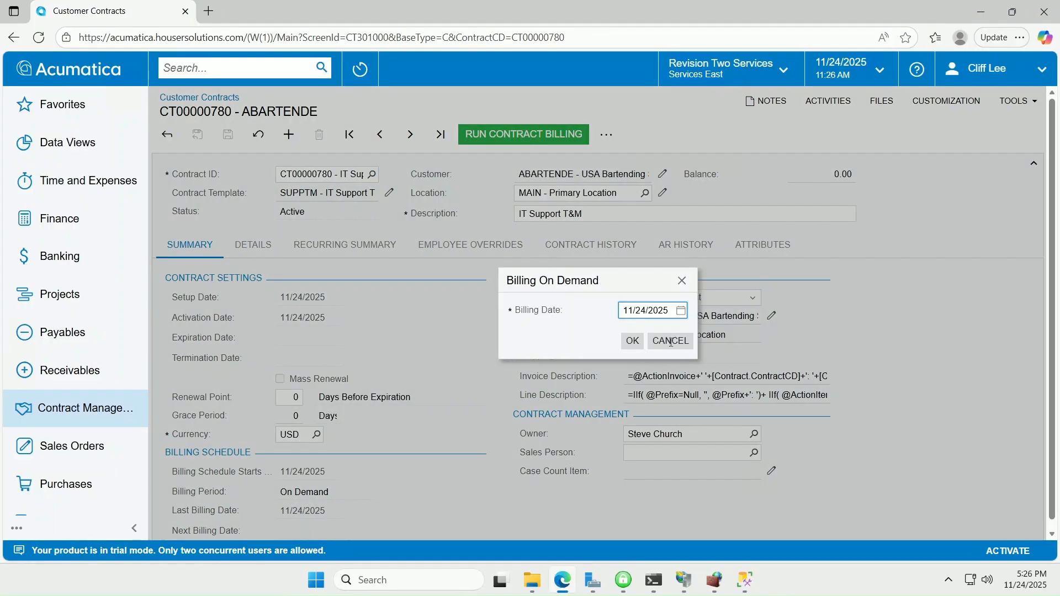
pyautogui.click(633, 340)
pyautogui.click(684, 246)
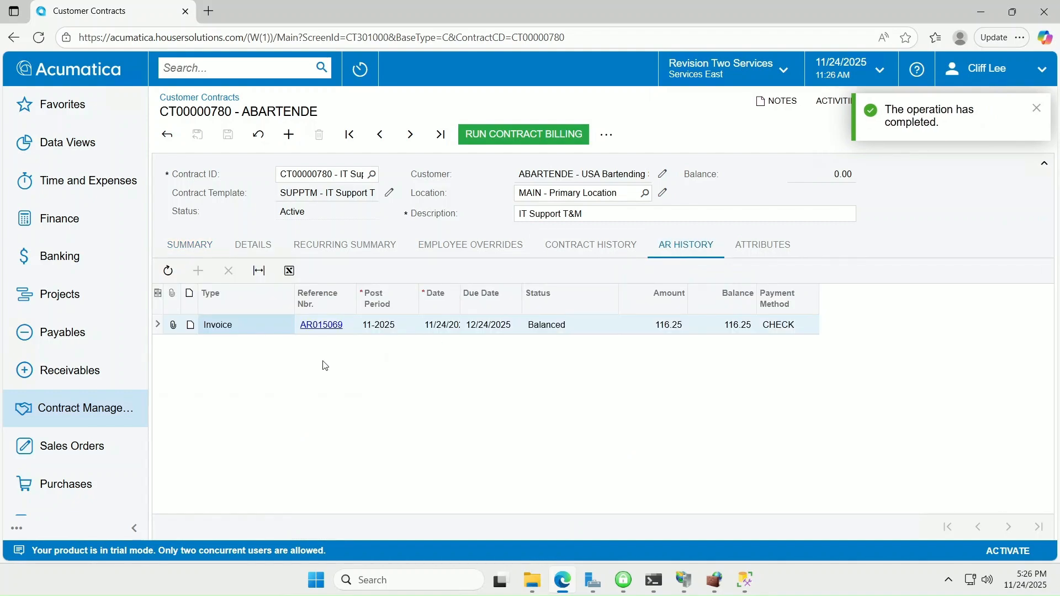
pyautogui.click(321, 324)
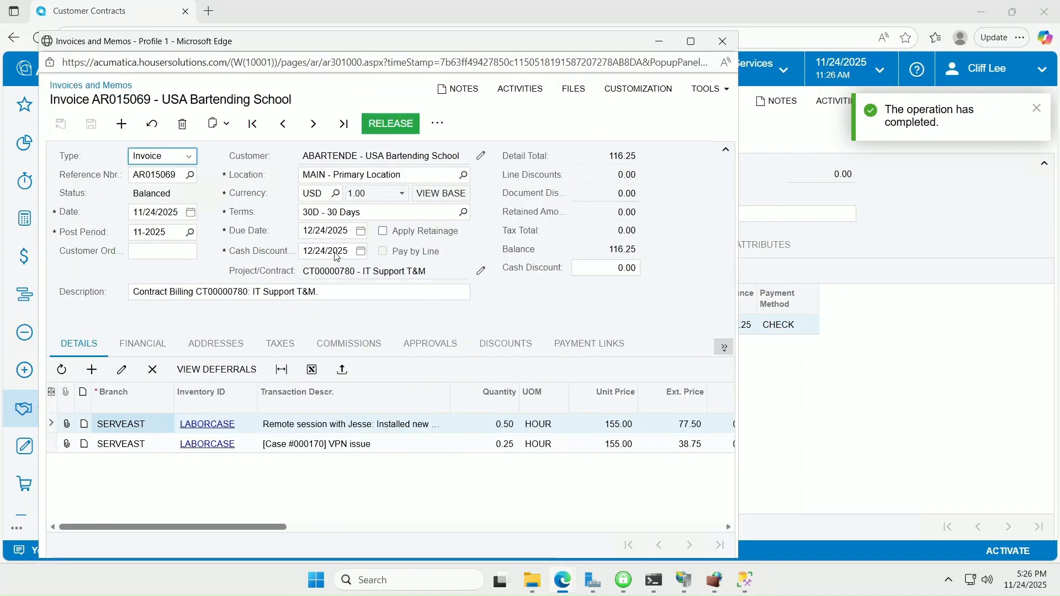
# Step: Release invoice AR015069, preview its print form, and confirm it shows Open for 116.25
pyautogui.click(381, 125)
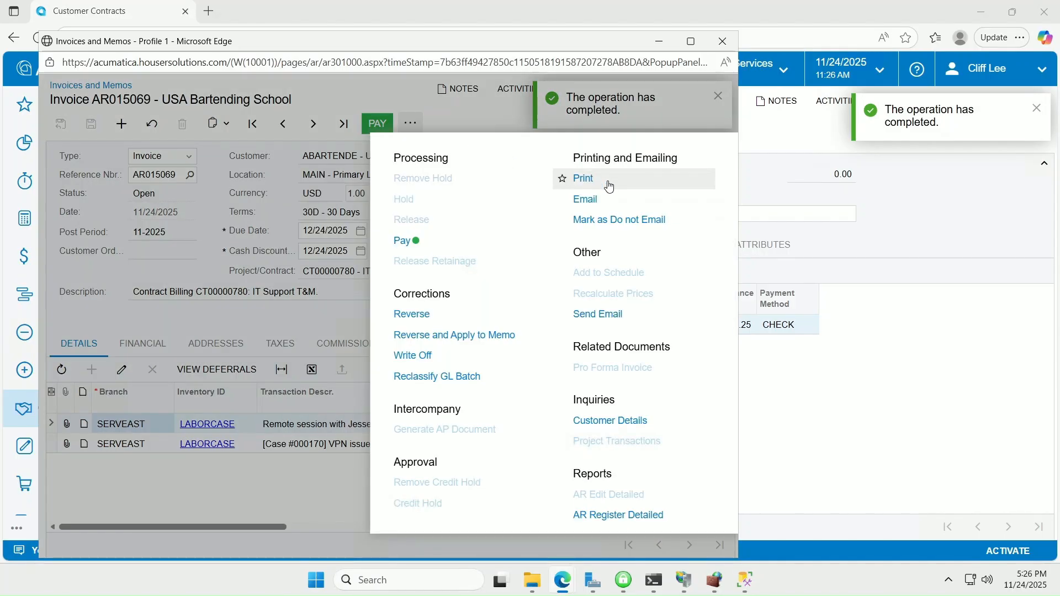
pyautogui.click(605, 182)
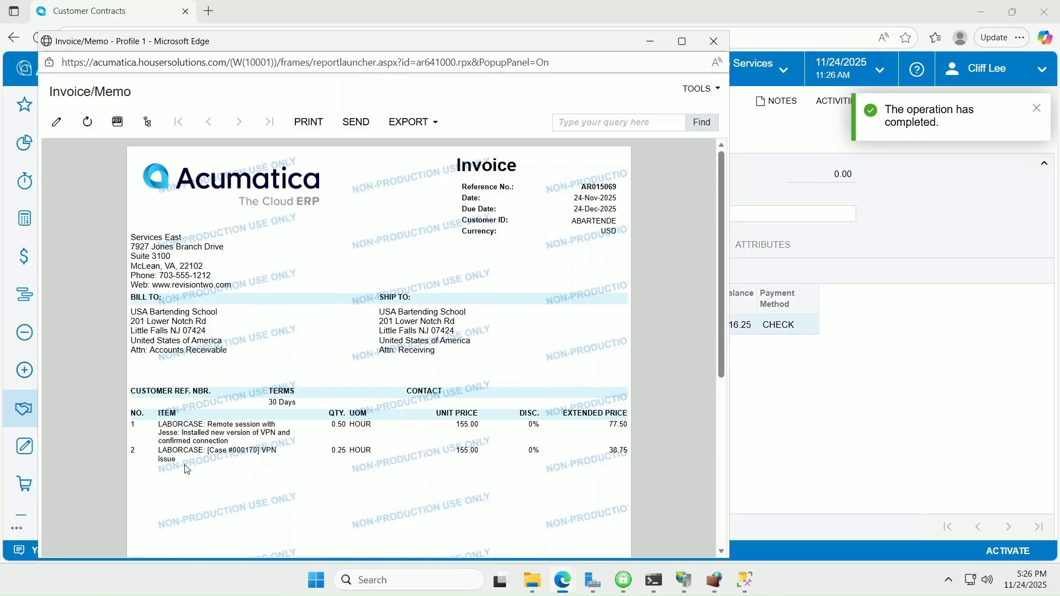
pyautogui.click(714, 41)
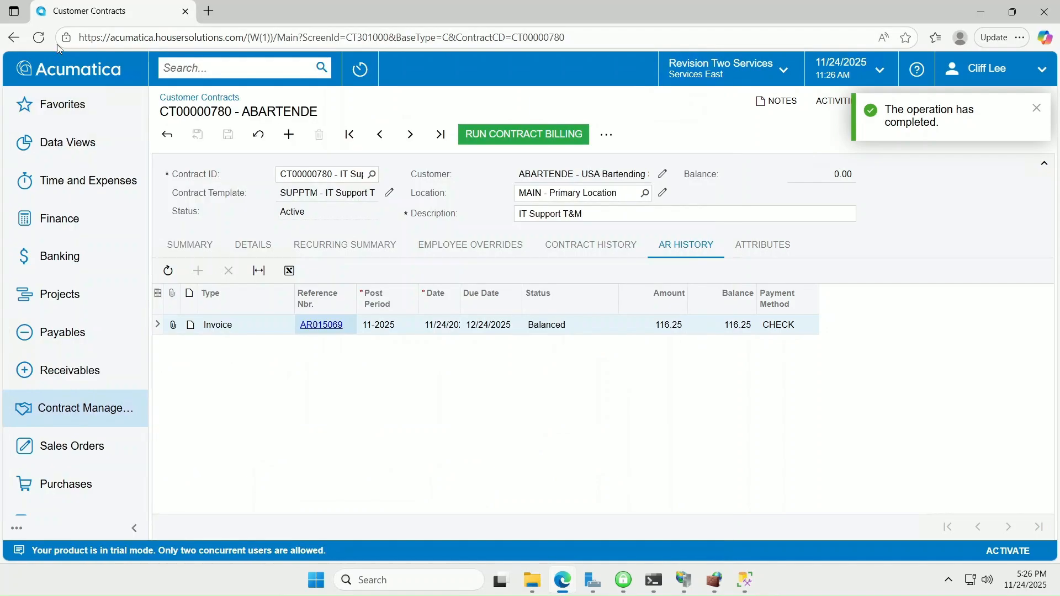
pyautogui.click(37, 38)
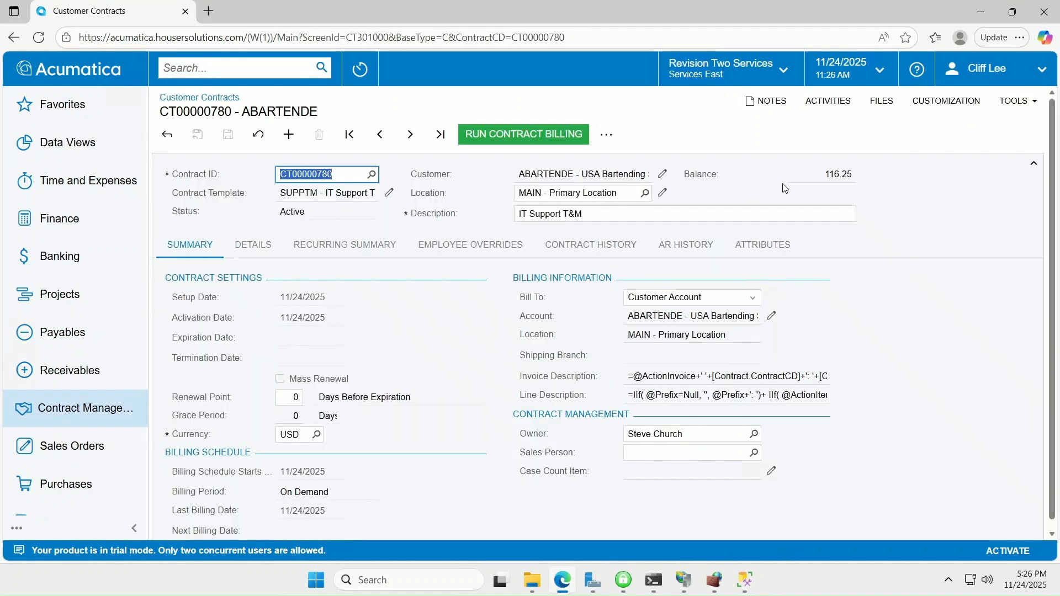
pyautogui.click(686, 247)
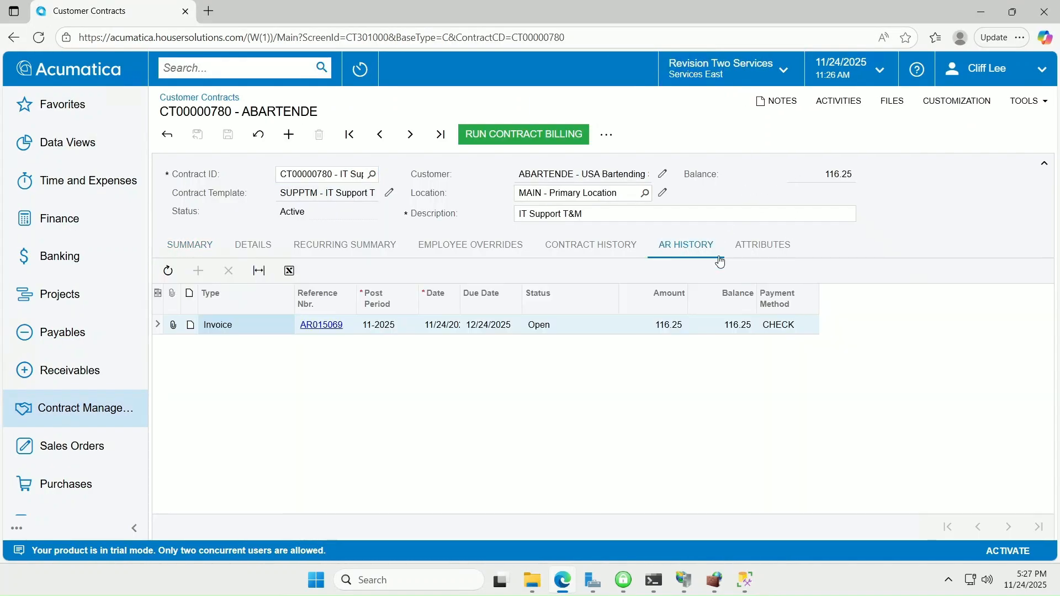